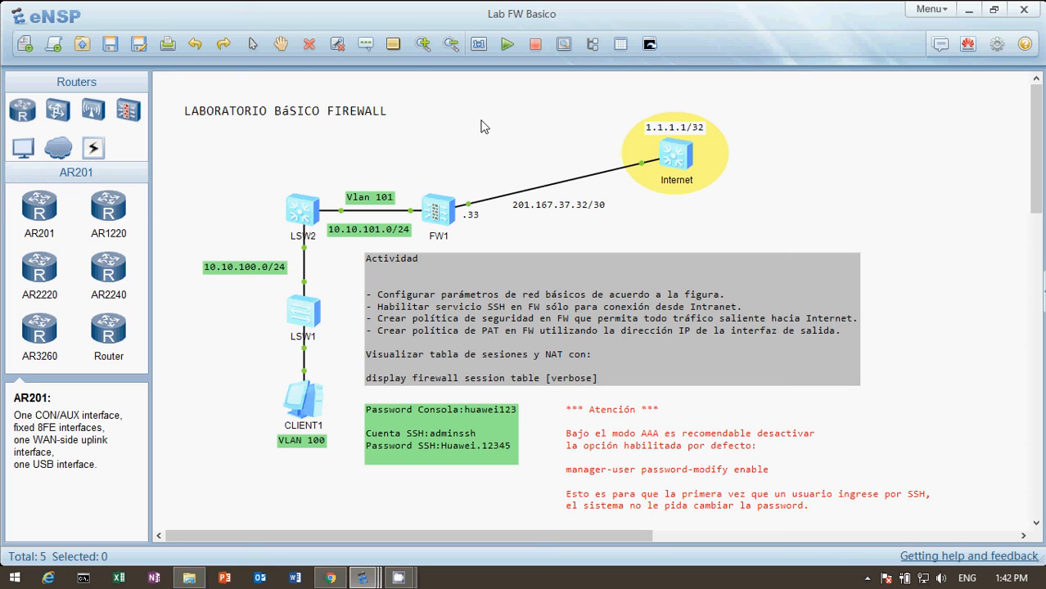
Step: Open the FW1 firewall's console and log in with the console password
{"action": "double_click", "coordinate": [447, 203]}
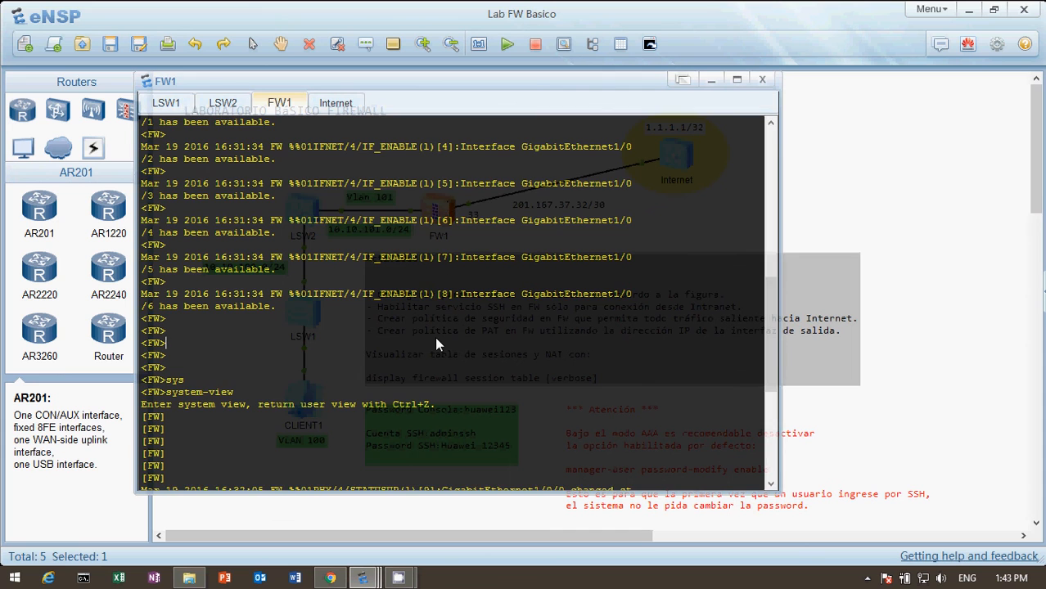
{"action": "key", "text": "Return"}
{"action": "key", "text": "Return"}
{"action": "key", "text": "Return"}
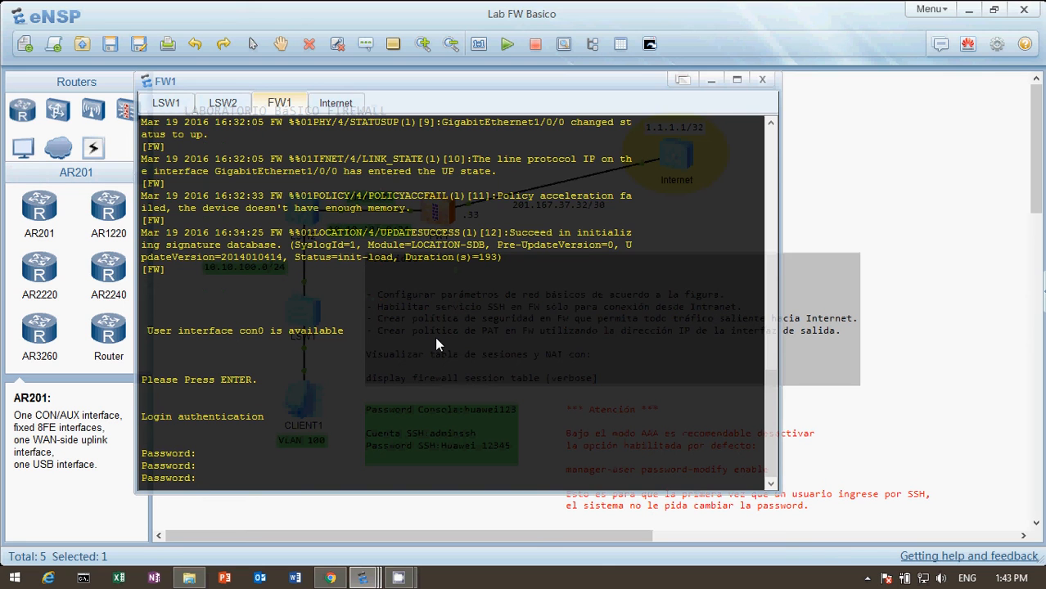
{"action": "key", "text": "Return"}
{"action": "key", "text": "Return"}
{"action": "key", "text": "Return"}
{"action": "key", "text": "Return"}
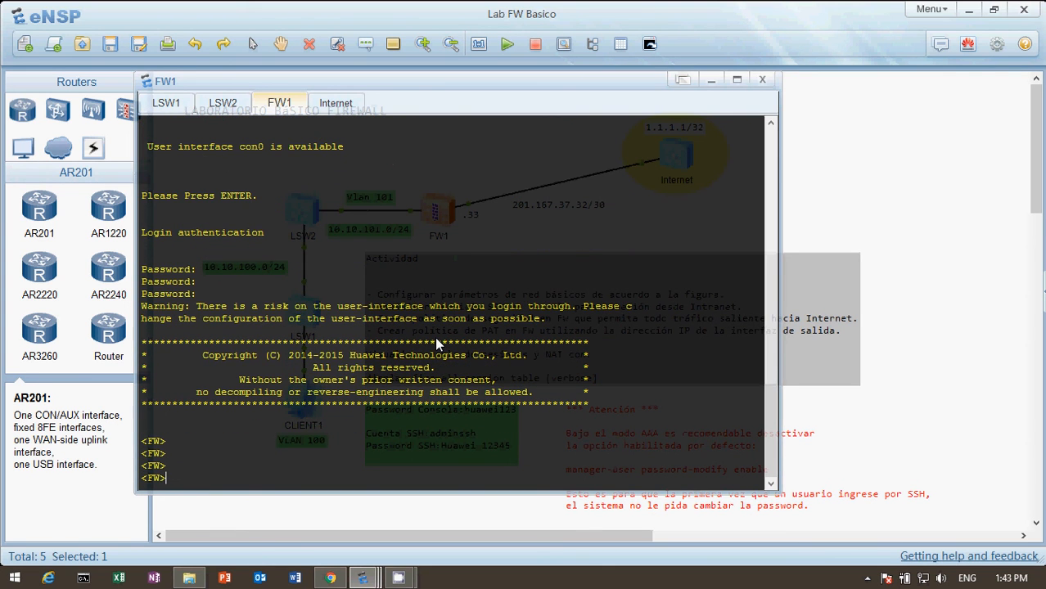
Step: Enter system view on the firewall with the system-view command
{"action": "type", "text": "sys"}
{"action": "key", "text": "Tab"}
{"action": "key", "text": "Return"}
{"action": "key", "text": "Return"}
{"action": "key", "text": "Return"}
{"action": "key", "text": "Return"}
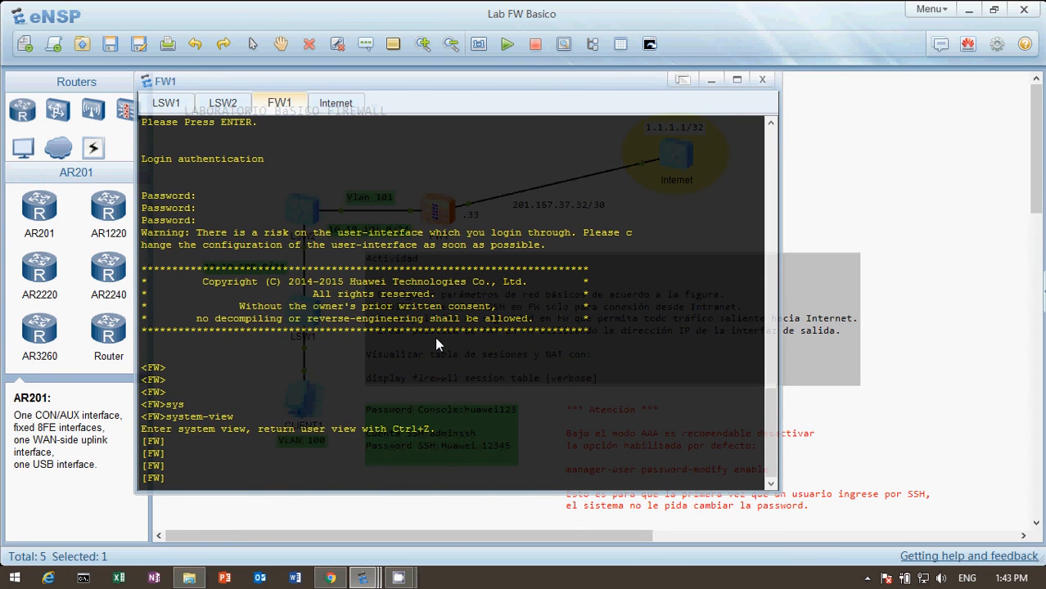
Step: Display the firewall's current configuration and page through the global settings down to the aaa section
{"action": "type", "text": "dis cu"}
{"action": "key", "text": "Tab"}
{"action": "key", "text": "Return"}
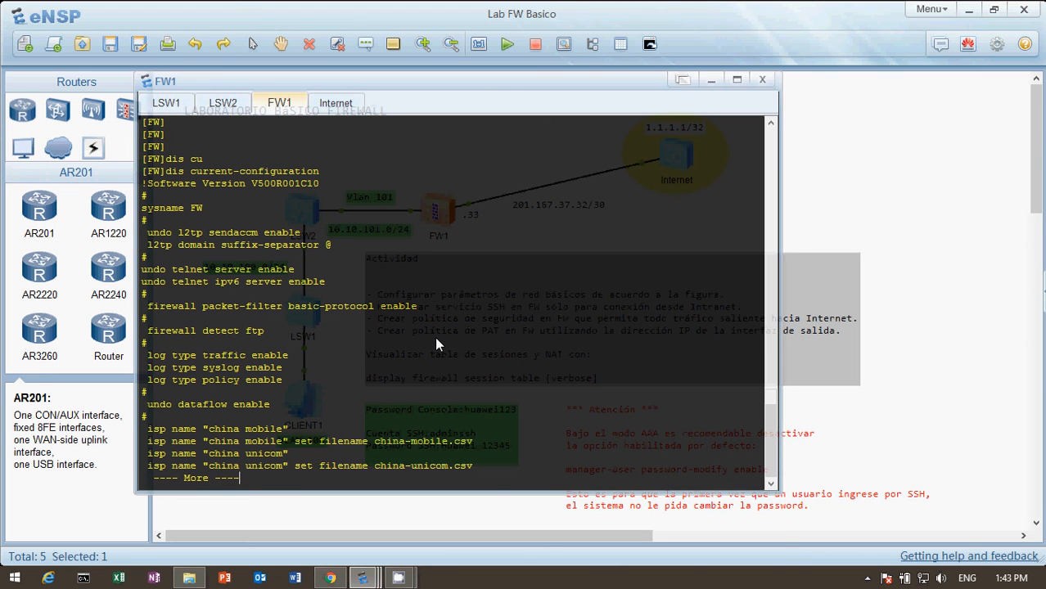
{"action": "key", "text": "Return"}
{"action": "key", "text": "Return"}
{"action": "key", "text": "Return"}
{"action": "key", "text": "Return"}
{"action": "key", "text": "Return"}
{"action": "key", "text": "Return"}
{"action": "key", "text": "Return"}
{"action": "key", "text": "Return"}
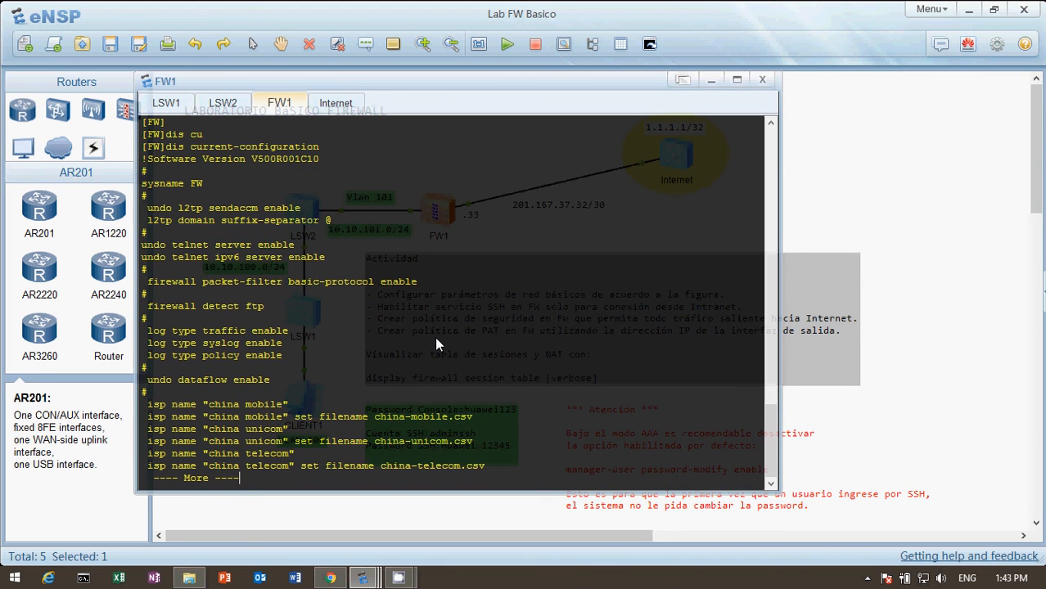
{"action": "key", "text": "Return"}
{"action": "key", "text": "Return"}
{"action": "key", "text": "Return"}
{"action": "key", "text": "Return"}
{"action": "key", "text": "Return"}
{"action": "key", "text": "Return"}
{"action": "key", "text": "Return"}
{"action": "key", "text": "Return"}
{"action": "key", "text": "Return"}
{"action": "key", "text": "Return"}
{"action": "key", "text": "Return"}
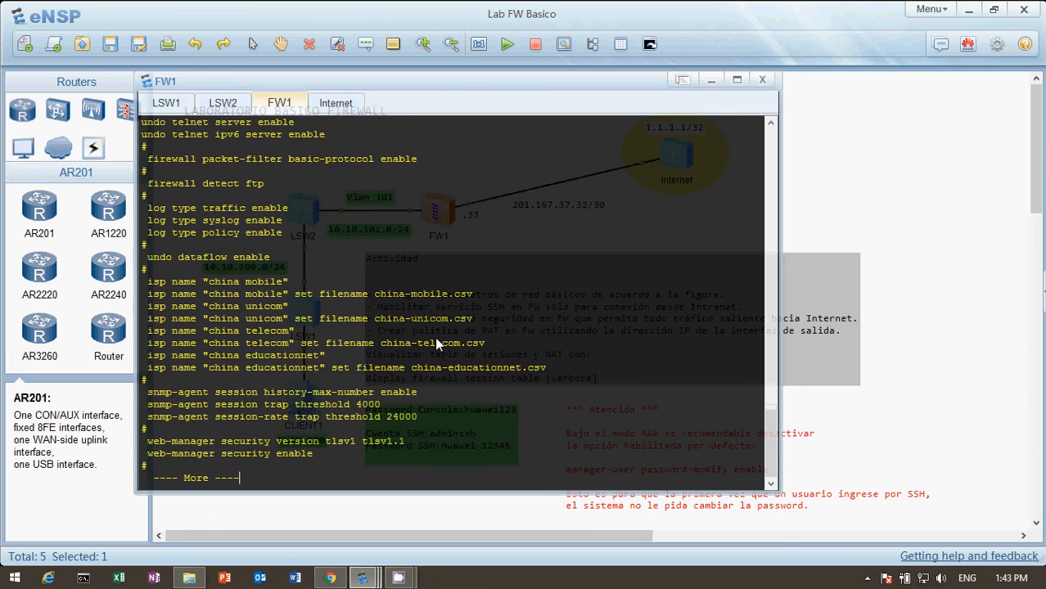
{"action": "key", "text": "Return"}
{"action": "key", "text": "Return"}
{"action": "key", "text": "Return"}
{"action": "key", "text": "Return"}
{"action": "key", "text": "Return"}
{"action": "key", "text": "Return"}
{"action": "key", "text": "Return"}
{"action": "key", "text": "Return"}
{"action": "key", "text": "Return"}
{"action": "key", "text": "Return"}
{"action": "key", "text": "Return"}
{"action": "key", "text": "Return"}
{"action": "key", "text": "Return"}
{"action": "key", "text": "Return"}
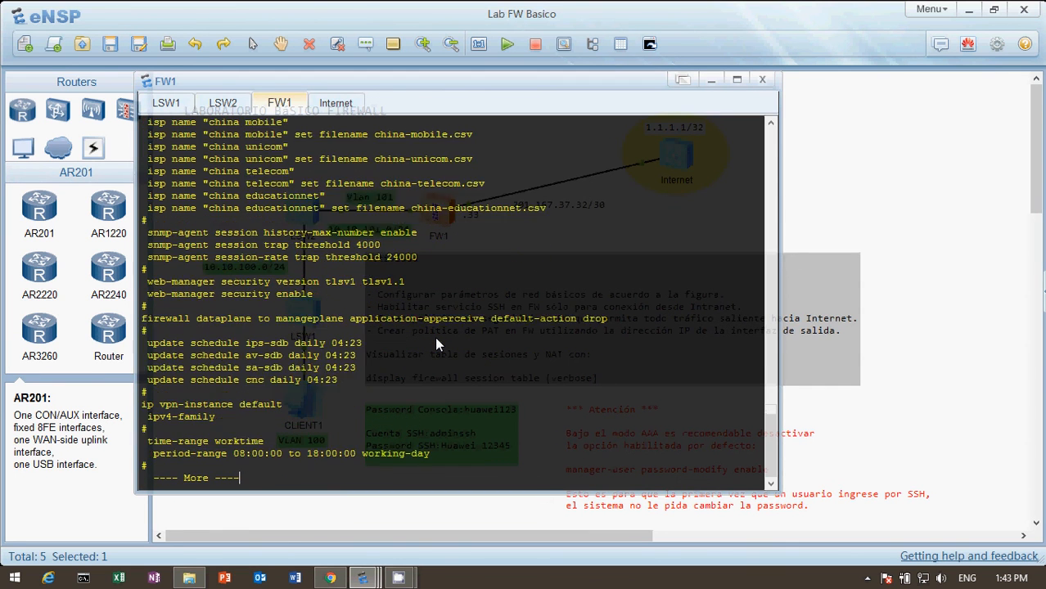
{"action": "key", "text": "Return"}
{"action": "key", "text": "Return"}
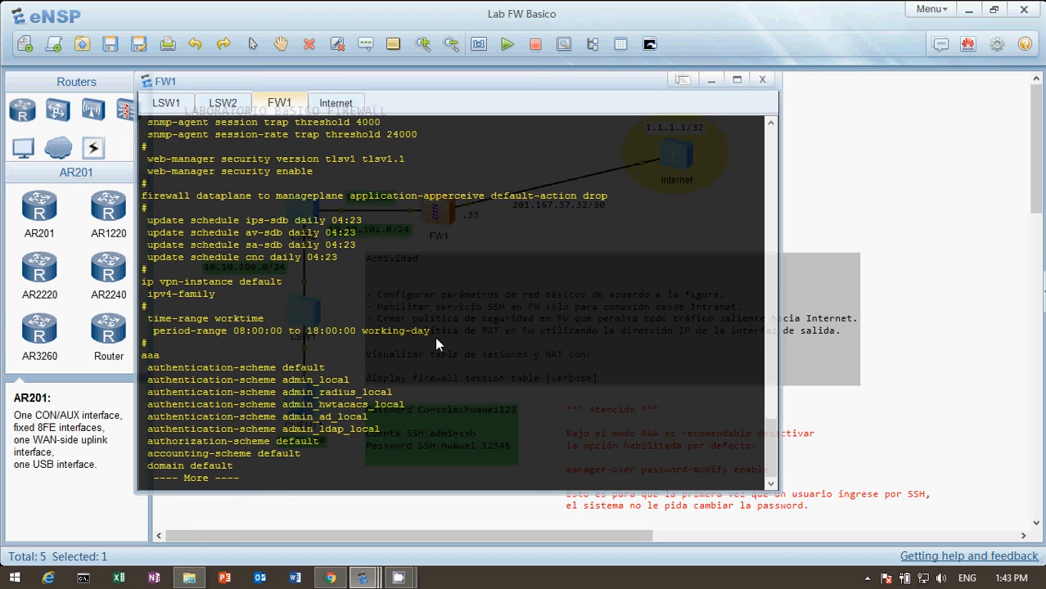
Step: Examine the manager-user accounts in the aaa section, including the service type and level of adminssh
{"action": "key", "text": "Return"}
{"action": "key", "text": "Return"}
{"action": "key", "text": "Return"}
{"action": "key", "text": "Return"}
{"action": "key", "text": "Return"}
{"action": "key", "text": "Return"}
{"action": "key", "text": "Return"}
{"action": "key", "text": "Return"}
{"action": "key", "text": "Return"}
{"action": "key", "text": "Return"}
{"action": "key", "text": "Return"}
{"action": "key", "text": "Return"}
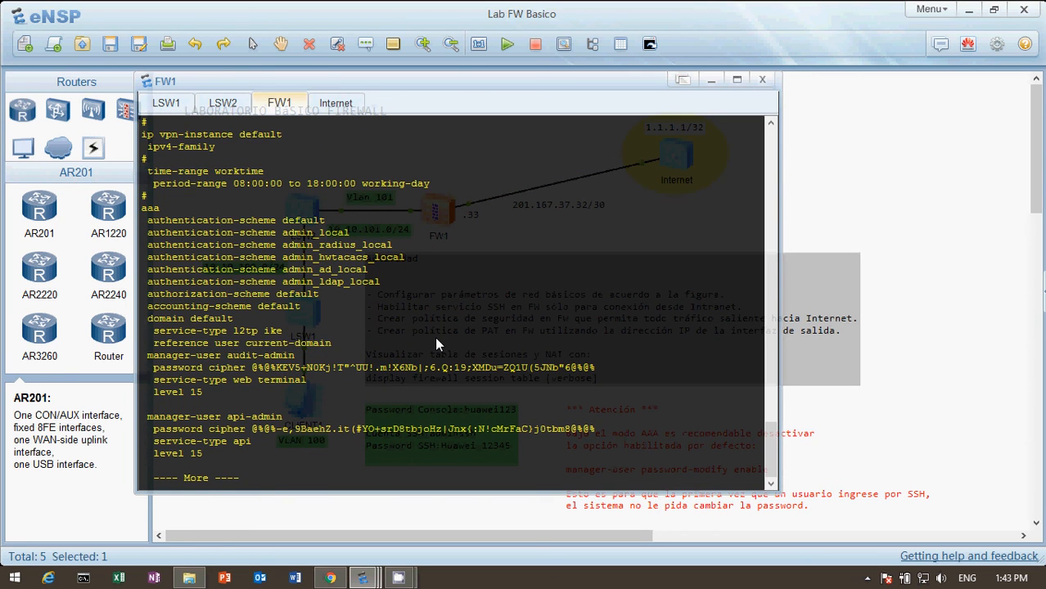
{"action": "key", "text": "Return"}
{"action": "key", "text": "Return"}
{"action": "key", "text": "Return"}
{"action": "key", "text": "Return"}
{"action": "key", "text": "Return"}
{"action": "key", "text": "Return"}
{"action": "key", "text": "Return"}
{"action": "key", "text": "Return"}
{"action": "key", "text": "Return"}
{"action": "key", "text": "Return"}
{"action": "key", "text": "Return"}
{"action": "key", "text": "Return"}
{"action": "key", "text": "Return"}
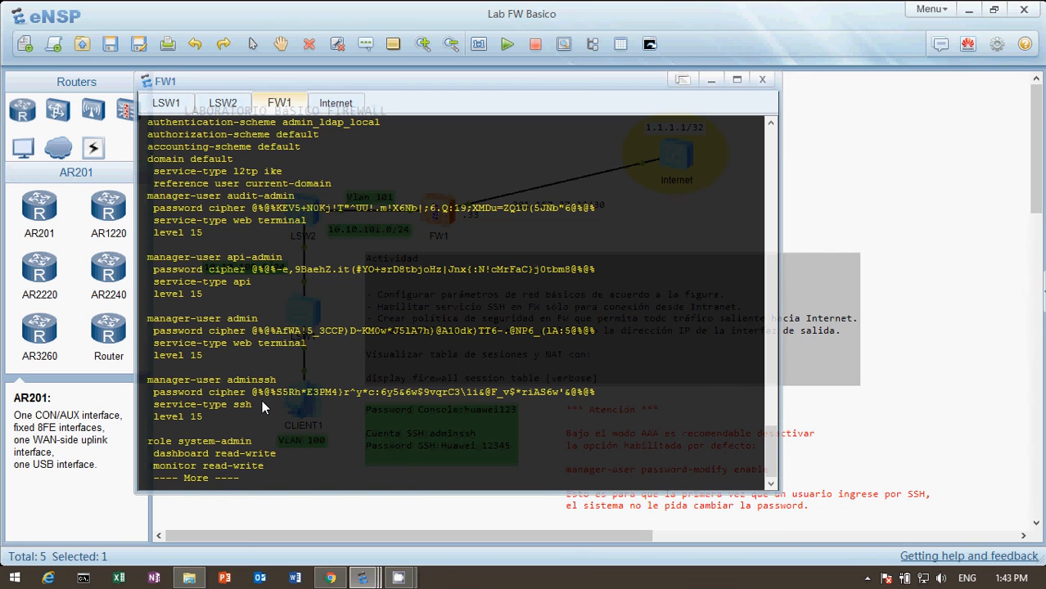
{"action": "key", "text": "Return"}
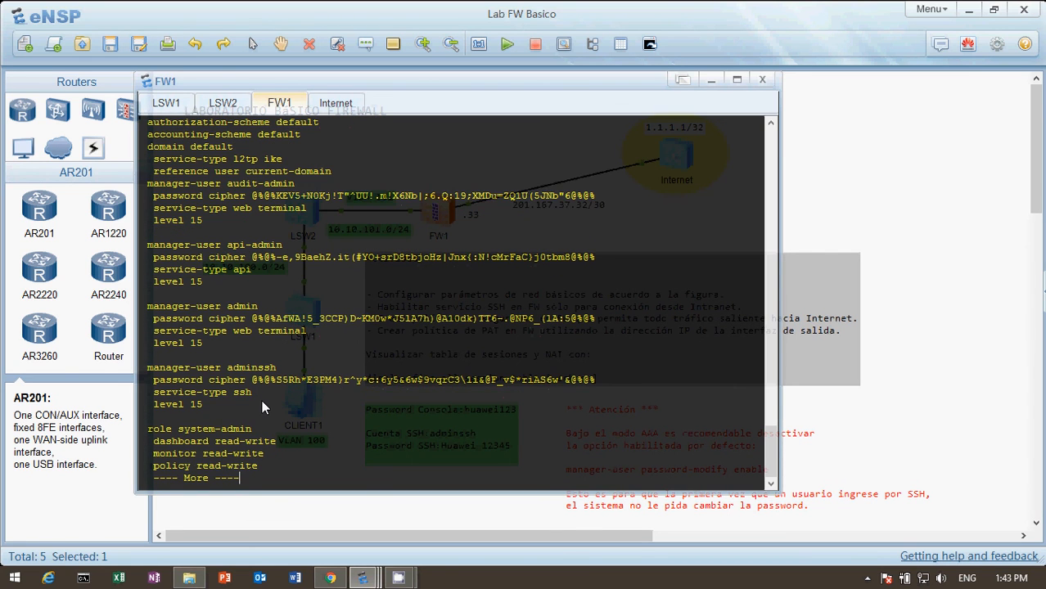
Step: Page through the administrator roles and their user bindings to the GigabitEthernet interface addresses and service-manage permissions
{"action": "key", "text": "Return"}
{"action": "key", "text": "Return"}
{"action": "key", "text": "Return"}
{"action": "key", "text": "Return"}
{"action": "key", "text": "Return"}
{"action": "key", "text": "Return"}
{"action": "key", "text": "Return"}
{"action": "key", "text": "Return"}
{"action": "key", "text": "Return"}
{"action": "key", "text": "Return"}
{"action": "key", "text": "Return"}
{"action": "key", "text": "Return"}
{"action": "key", "text": "Return"}
{"action": "key", "text": "Return"}
{"action": "key", "text": "Return"}
{"action": "key", "text": "Return"}
{"action": "key", "text": "Return"}
{"action": "key", "text": "Return"}
{"action": "key", "text": "Return"}
{"action": "key", "text": "Return"}
{"action": "key", "text": "Return"}
{"action": "key", "text": "Return"}
{"action": "key", "text": "Return"}
{"action": "key", "text": "Return"}
{"action": "key", "text": "Return"}
{"action": "key", "text": "Return"}
{"action": "key", "text": "Return"}
{"action": "key", "text": "Return"}
{"action": "key", "text": "Return"}
{"action": "key", "text": "Return"}
{"action": "key", "text": "Return"}
{"action": "key", "text": "Return"}
{"action": "key", "text": "Return"}
{"action": "key", "text": "Return"}
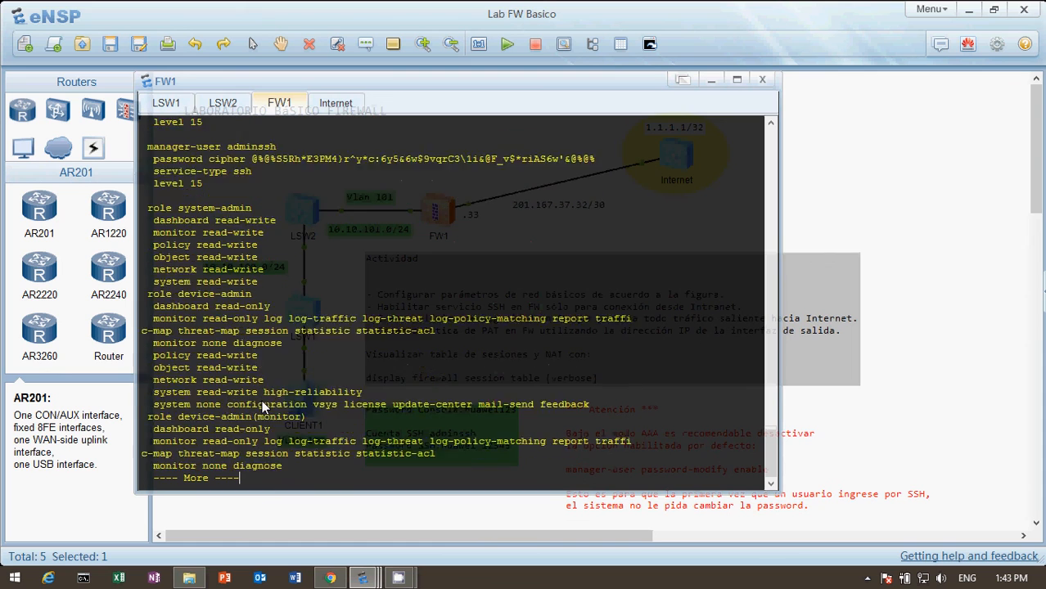
Step: Examine the remaining interface settings and the local, trust and untrust firewall zone assignments
{"action": "key", "text": "Return"}
{"action": "key", "text": "Return"}
{"action": "key", "text": "Return"}
{"action": "key", "text": "Return"}
{"action": "key", "text": "Return"}
{"action": "key", "text": "Return"}
{"action": "key", "text": "Return"}
{"action": "key", "text": "Return"}
{"action": "key", "text": "Return"}
{"action": "key", "text": "Return"}
{"action": "key", "text": "Return"}
{"action": "key", "text": "Return"}
{"action": "key", "text": "Return"}
{"action": "key", "text": "Return"}
{"action": "key", "text": "Return"}
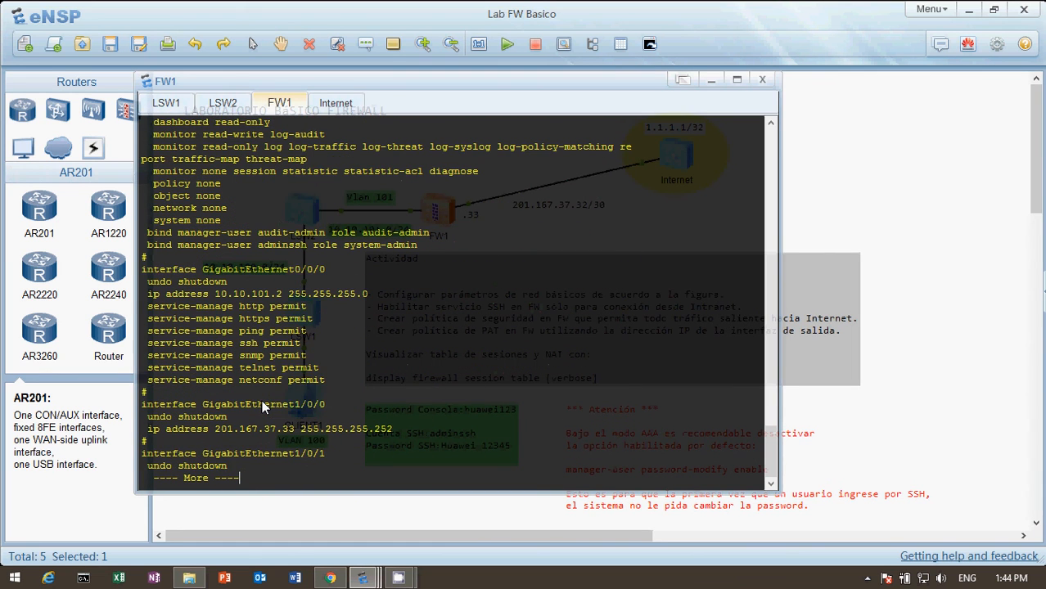
{"action": "key", "text": "Return"}
{"action": "key", "text": "Return"}
{"action": "key", "text": "Return"}
{"action": "key", "text": "Return"}
{"action": "key", "text": "Return"}
{"action": "key", "text": "Return"}
{"action": "key", "text": "Return"}
{"action": "key", "text": "Return"}
{"action": "key", "text": "Return"}
{"action": "key", "text": "Return"}
{"action": "key", "text": "Return"}
{"action": "key", "text": "Return"}
{"action": "key", "text": "Return"}
{"action": "key", "text": "Return"}
{"action": "key", "text": "Return"}
{"action": "key", "text": "Return"}
{"action": "key", "text": "Return"}
{"action": "key", "text": "Return"}
{"action": "key", "text": "Return"}
{"action": "key", "text": "Return"}
{"action": "key", "text": "Return"}
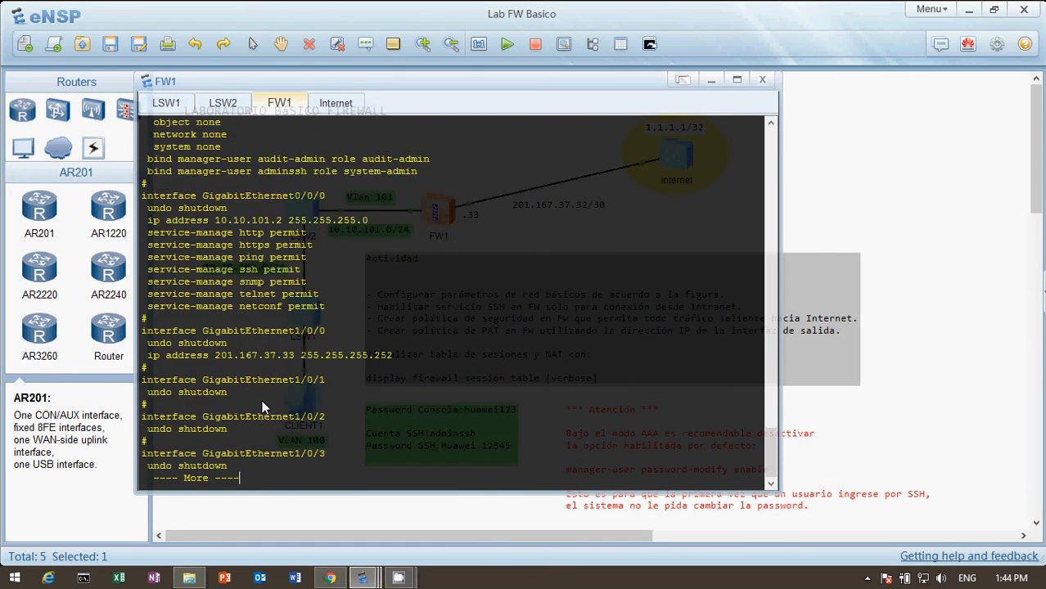
Step: Examine the static routes, the stelnet and SSH user settings, and the console and VTY user-interface configuration
{"action": "key", "text": "Return"}
{"action": "key", "text": "Return"}
{"action": "key", "text": "Return"}
{"action": "key", "text": "Return"}
{"action": "key", "text": "Return"}
{"action": "key", "text": "Return"}
{"action": "key", "text": "Return"}
{"action": "key", "text": "Return"}
{"action": "key", "text": "Return"}
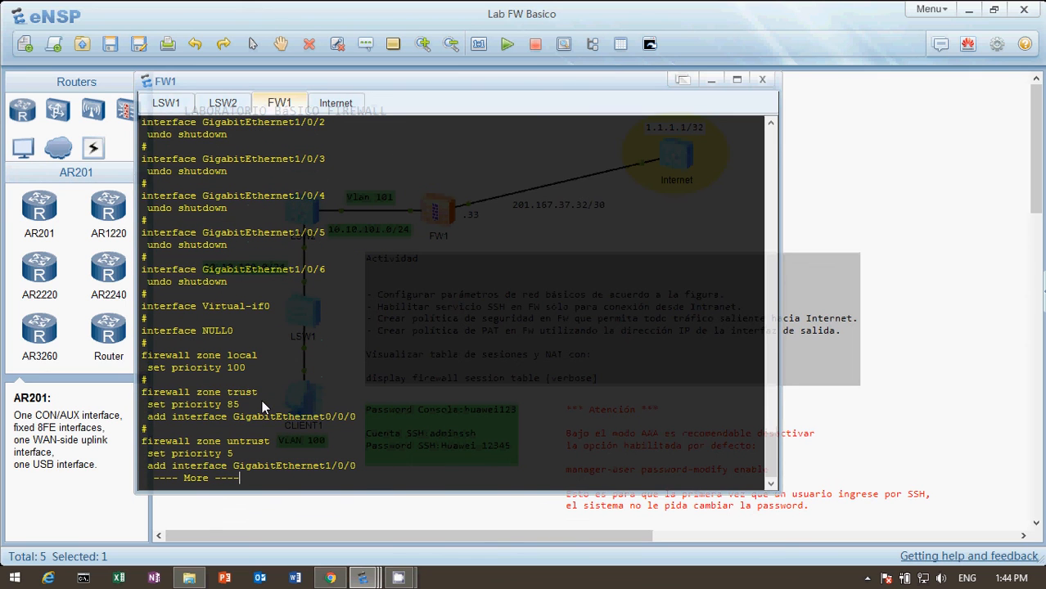
{"action": "key", "text": "Return"}
{"action": "key", "text": "Return"}
{"action": "key", "text": "Return"}
{"action": "key", "text": "Return"}
{"action": "key", "text": "Return"}
{"action": "key", "text": "Return"}
{"action": "key", "text": "Return"}
{"action": "key", "text": "Return"}
{"action": "key", "text": "Return"}
{"action": "key", "text": "Return"}
{"action": "key", "text": "Return"}
{"action": "key", "text": "Return"}
{"action": "key", "text": "Return"}
{"action": "key", "text": "Return"}
{"action": "key", "text": "Return"}
{"action": "key", "text": "Return"}
{"action": "key", "text": "Return"}
{"action": "key", "text": "Return"}
{"action": "key", "text": "Return"}
{"action": "key", "text": "Return"}
{"action": "key", "text": "Return"}
{"action": "key", "text": "Return"}
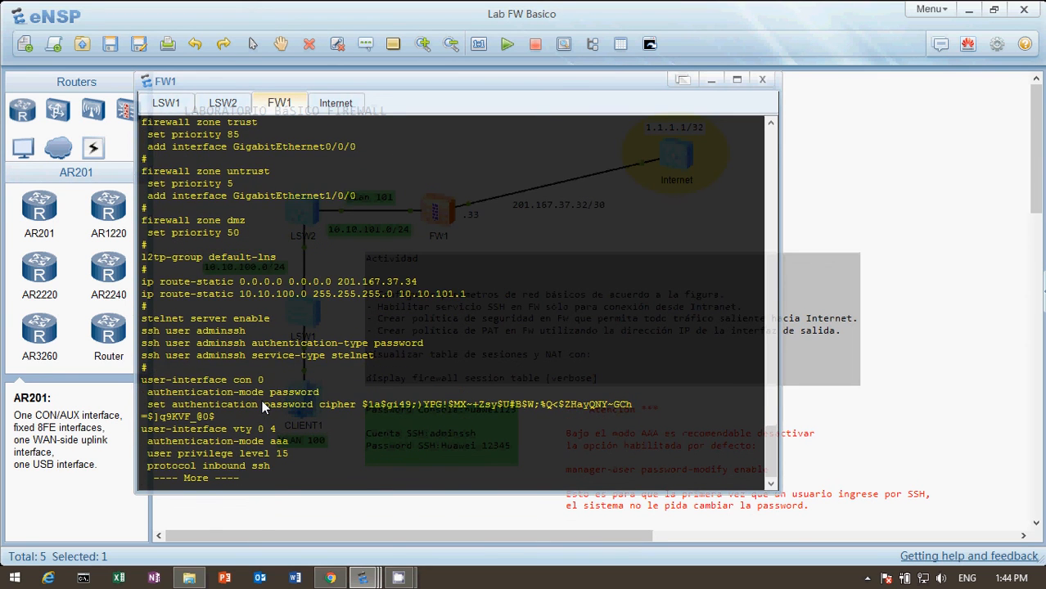
{"action": "key", "text": "Return"}
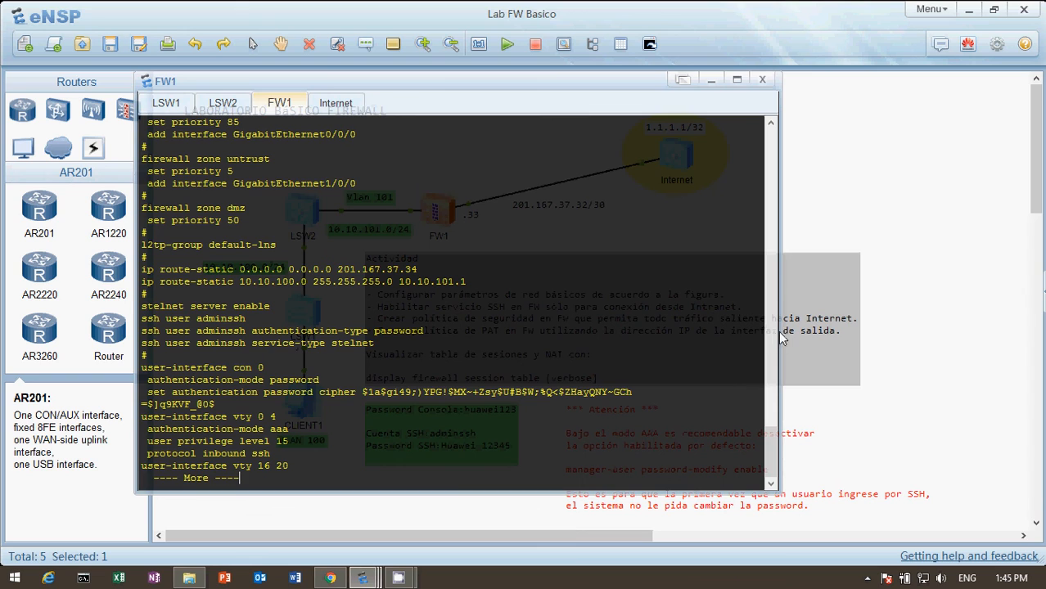
Step: Review the manager-user accounts in the earlier output again and page the configuration listing to its end
{"action": "left_click_drag", "start_coordinate": [773, 458], "coordinate": [758, 275]}
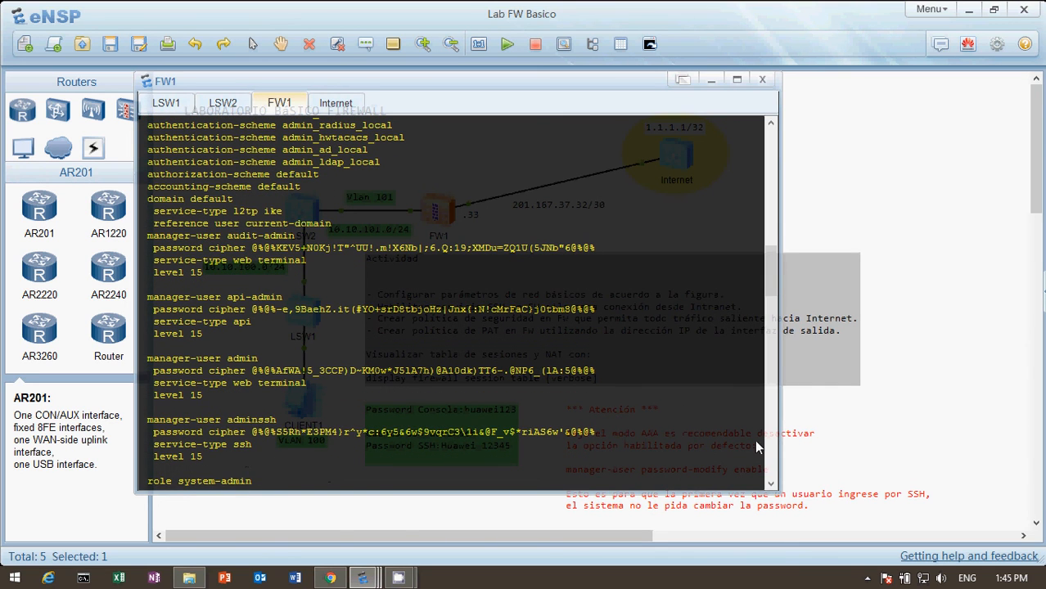
{"action": "left_click_drag", "start_coordinate": [772, 274], "coordinate": [771, 459]}
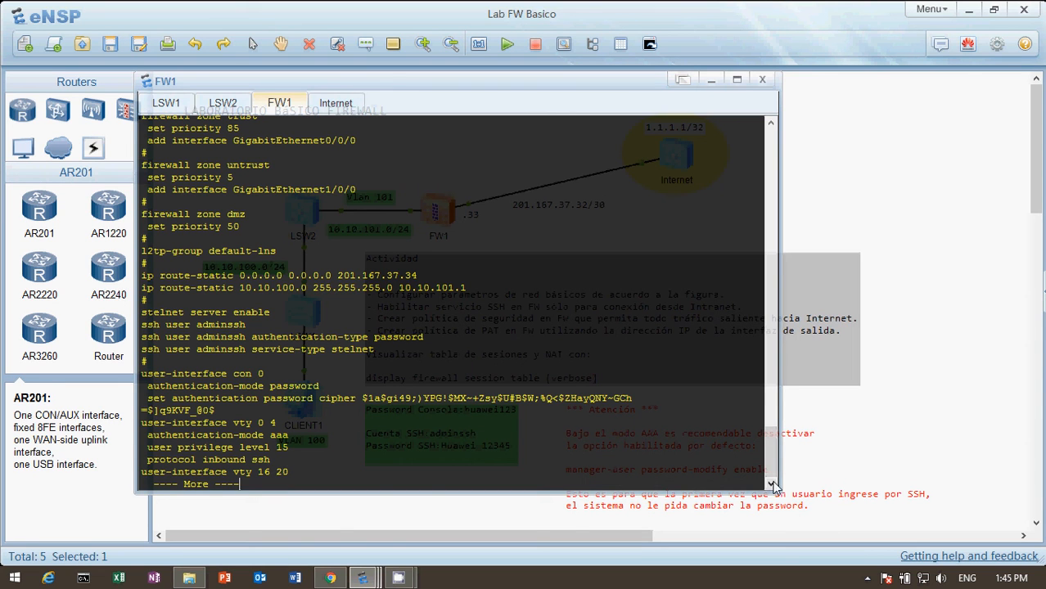
{"action": "key", "text": "Return"}
{"action": "key", "text": "Return"}
{"action": "key", "text": "Return"}
{"action": "key", "text": "Return"}
{"action": "key", "text": "Return"}
{"action": "key", "text": "Return"}
{"action": "key", "text": "Return"}
{"action": "key", "text": "Return"}
{"action": "key", "text": "Return"}
{"action": "key", "text": "Return"}
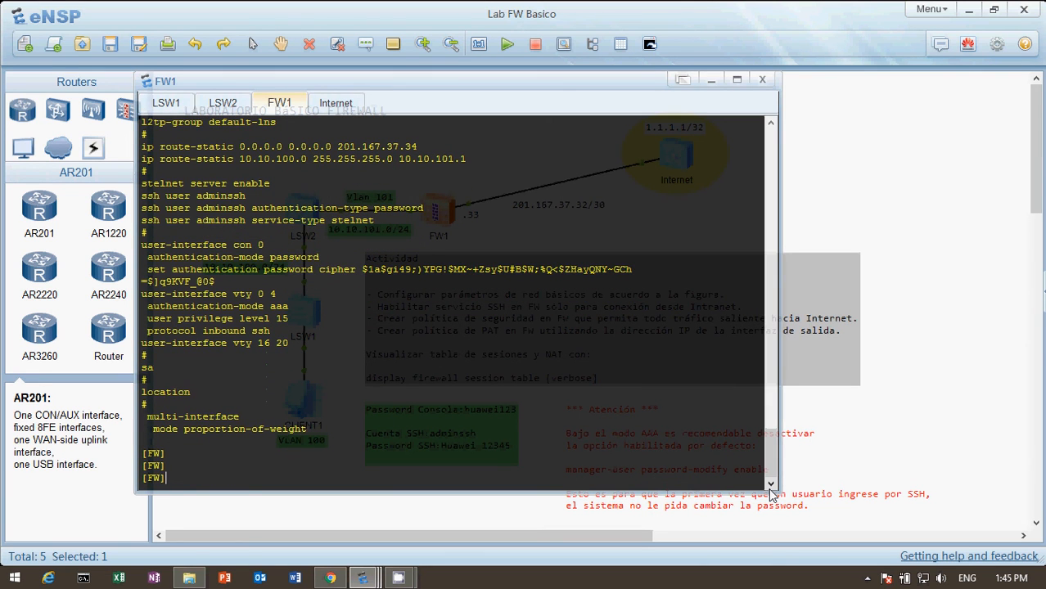
Step: Compose the rsa local-key-pair create command at the system-view prompt and clear it without running it
{"action": "type", "text": "cr"}
{"action": "key", "text": "Tab"}
{"action": "type", "text": "e"}
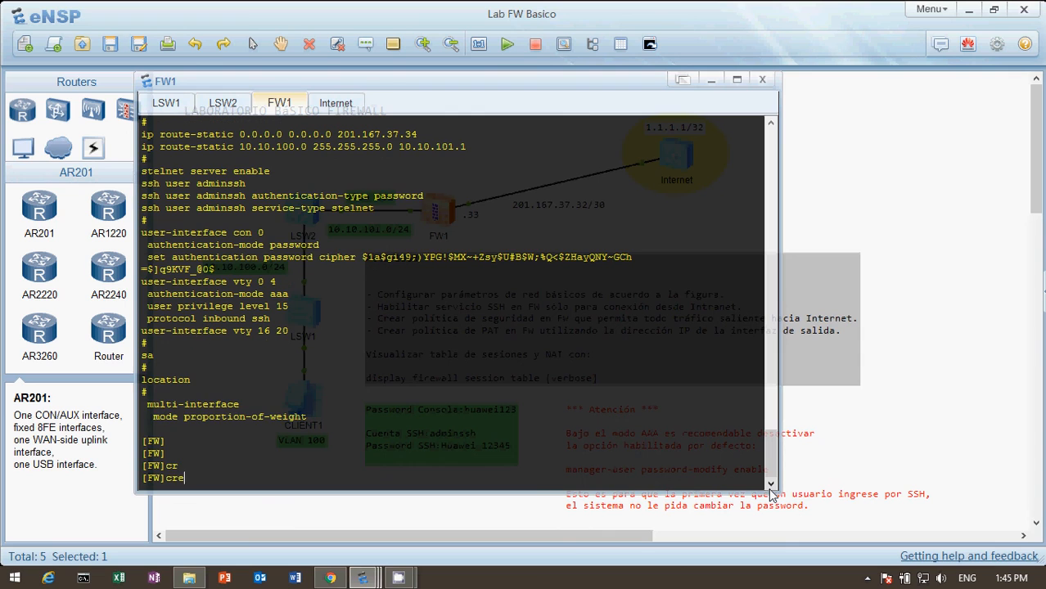
{"action": "type", "text": "a"}
{"action": "key", "text": "Tab"}
{"action": "key", "text": "BackSpace"}
{"action": "key", "text": "BackSpace"}
{"action": "key", "text": "BackSpace"}
{"action": "key", "text": "BackSpace"}
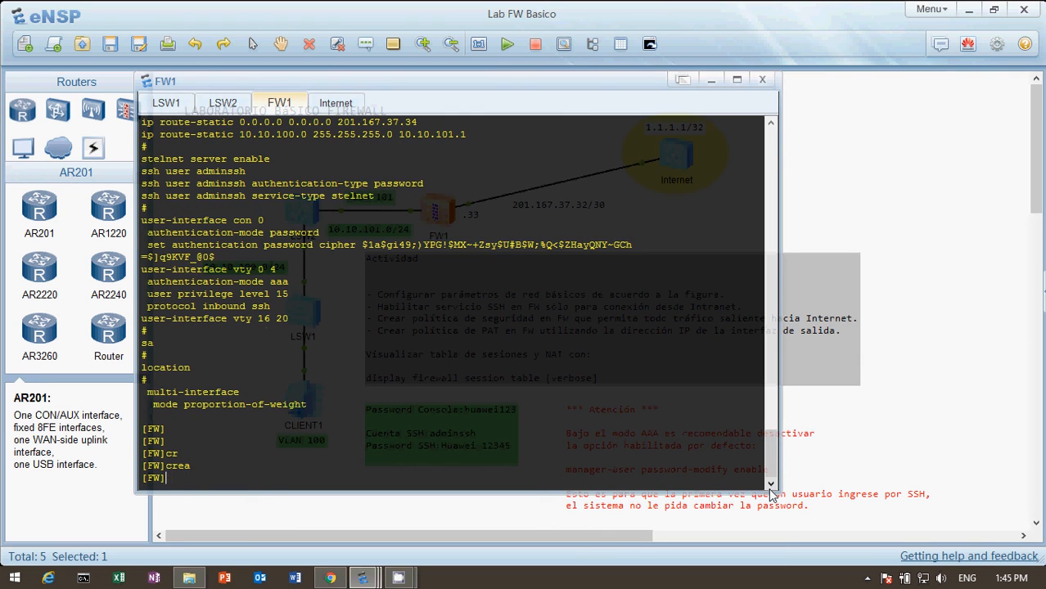
{"action": "type", "text": "c"}
{"action": "key", "text": "BackSpace"}
{"action": "type", "text": "ras"}
{"action": "key", "text": "Tab"}
{"action": "key", "text": "BackSpace"}
{"action": "key", "text": "BackSpace"}
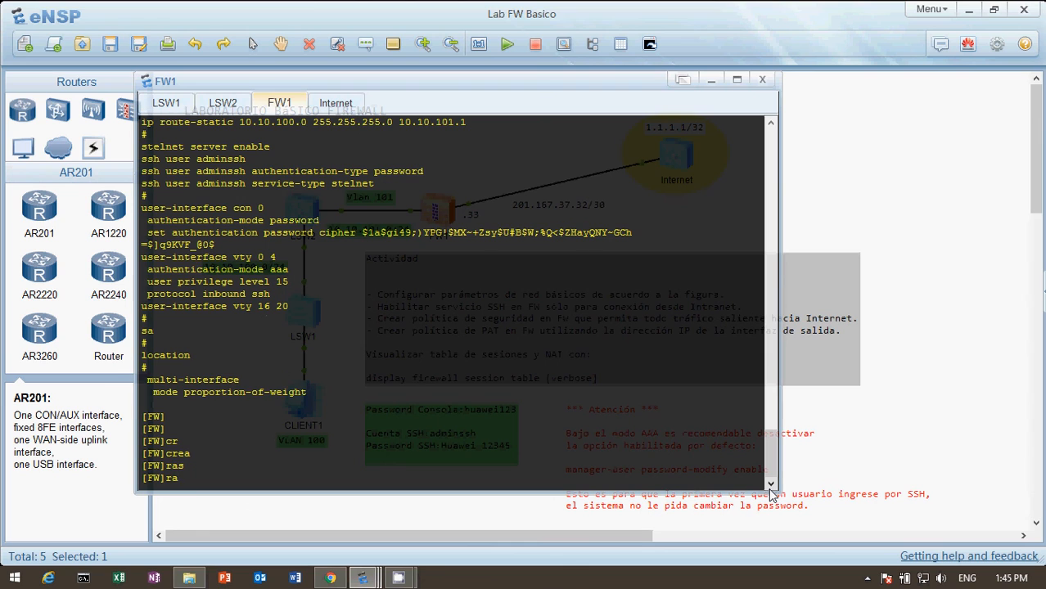
{"action": "type", "text": "s"}
{"action": "key", "text": "Tab"}
{"action": "type", "text": "a "}
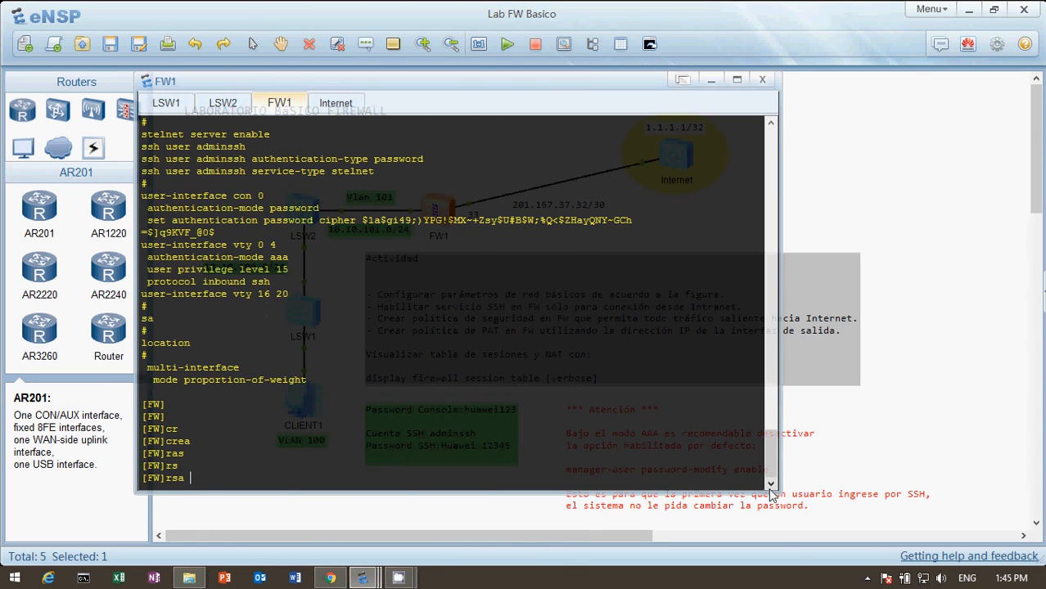
{"action": "type", "text": "lo"}
{"action": "key", "text": "Tab"}
{"action": "type", "text": "cre"}
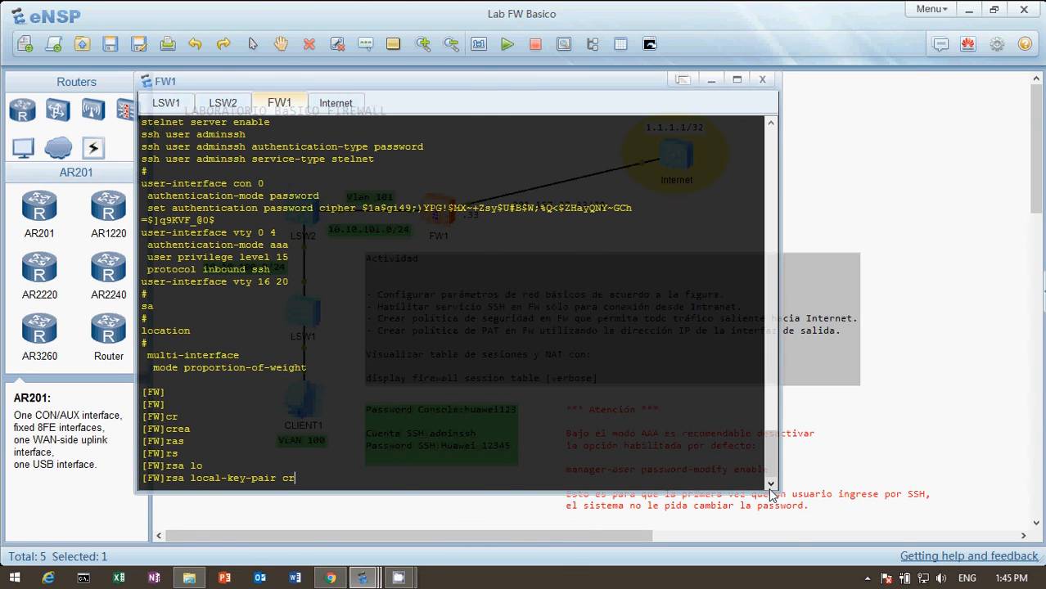
{"action": "key", "text": "Tab"}
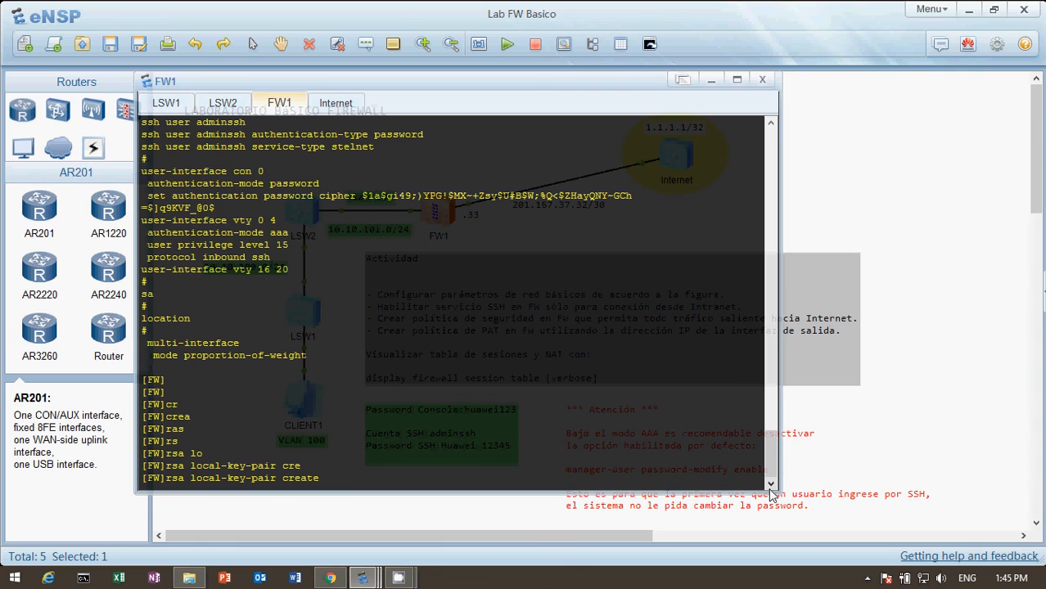
{"action": "key", "text": "BackSpace"}
{"action": "key", "text": "BackSpace"}
{"action": "key", "text": "BackSpace"}
{"action": "key", "text": "BackSpace"}
{"action": "key", "text": "BackSpace"}
{"action": "key", "text": "BackSpace"}
{"action": "key", "text": "BackSpace"}
{"action": "key", "text": "BackSpace"}
{"action": "key", "text": "BackSpace"}
{"action": "key", "text": "BackSpace"}
{"action": "key", "text": "BackSpace"}
{"action": "key", "text": "BackSpace"}
{"action": "key", "text": "BackSpace"}
{"action": "key", "text": "BackSpace"}
{"action": "key", "text": "BackSpace"}
{"action": "key", "text": "BackSpace"}
{"action": "key", "text": "BackSpace"}
{"action": "key", "text": "BackSpace"}
{"action": "key", "text": "BackSpace"}
{"action": "key", "text": "BackSpace"}
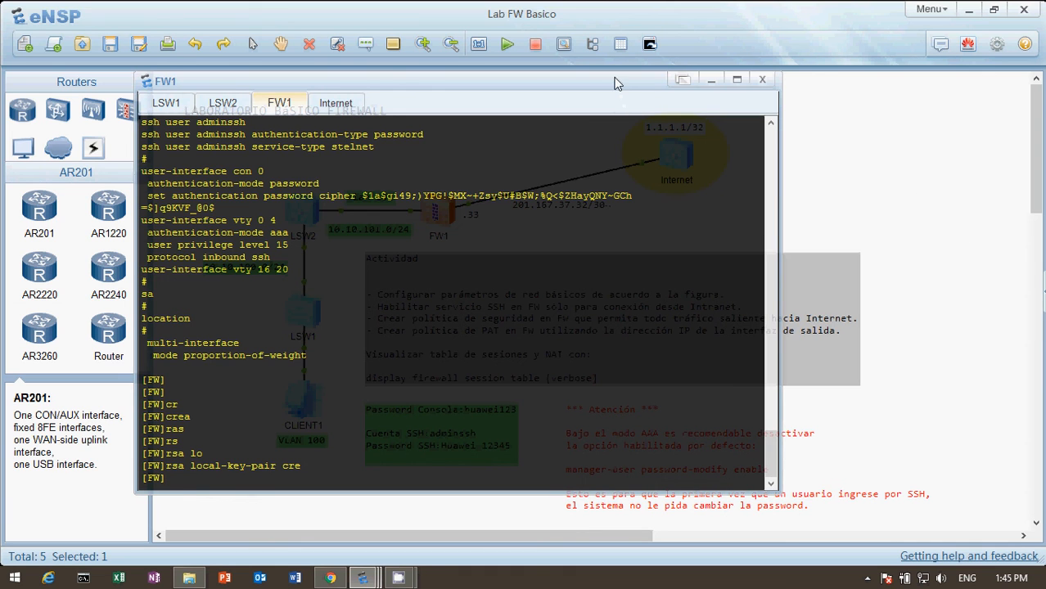
Step: Move the FW1 console window aside to review the topology, and reopen the console from the firewall
{"action": "left_click_drag", "start_coordinate": [616, 83], "coordinate": [833, 128]}
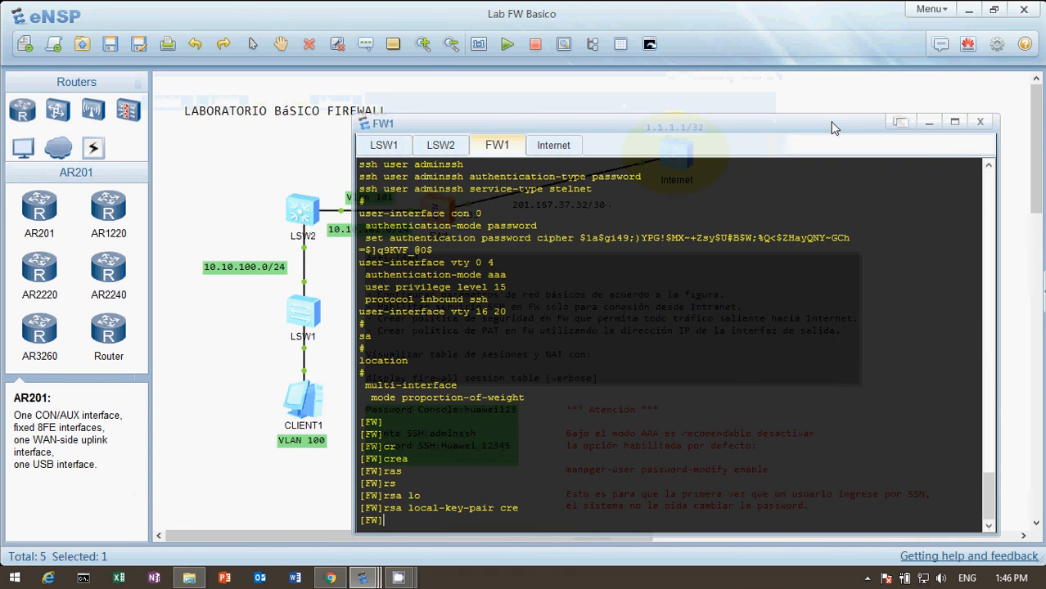
{"action": "left_click", "coordinate": [293, 181]}
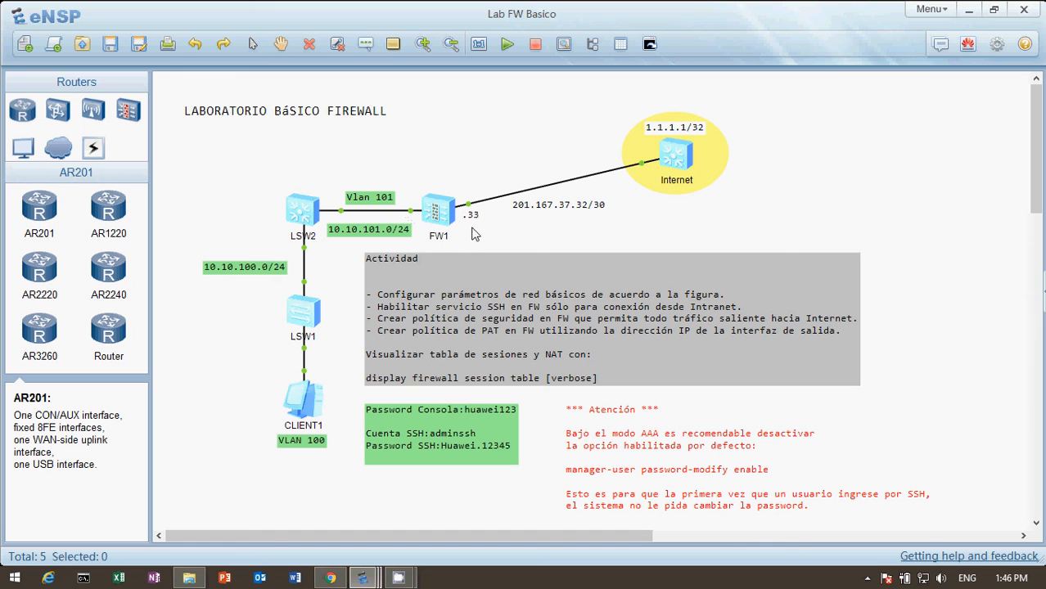
{"action": "double_click", "coordinate": [436, 214]}
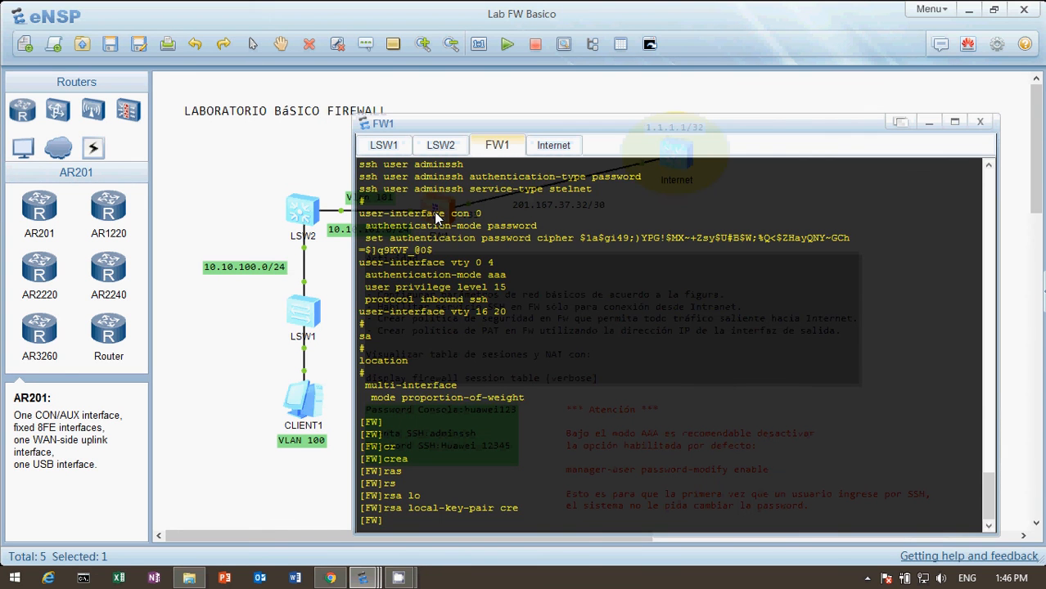
Step: Display FW1's current configuration and page through it to the AAA authentication schemes
{"action": "key", "text": "Return"}
{"action": "type", "text": "dis cu"}
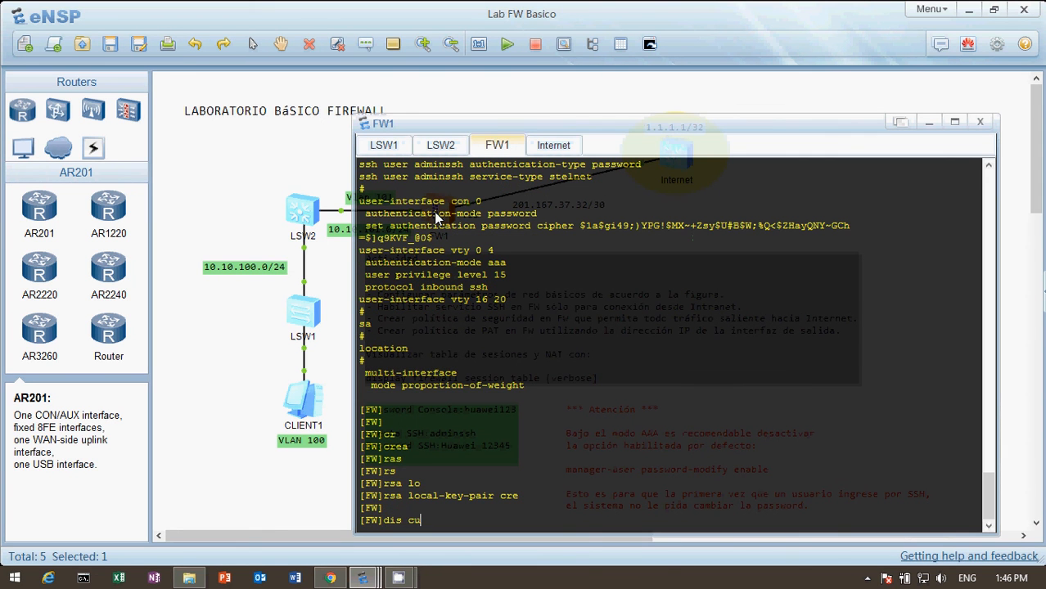
{"action": "key", "text": "Tab"}
{"action": "key", "text": "Return"}
{"action": "key", "text": "space"}
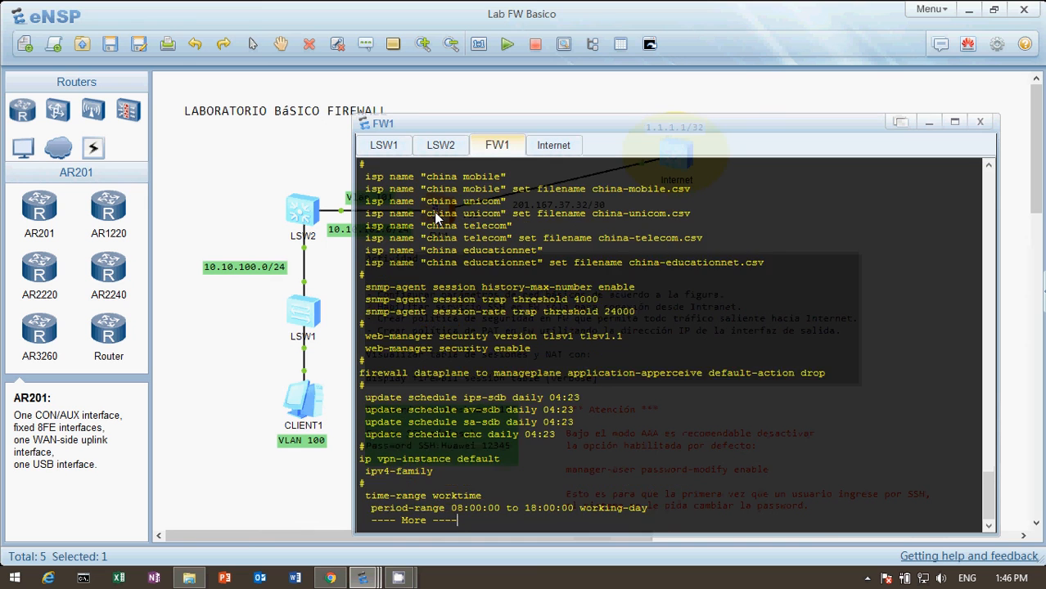
{"action": "key", "text": "Return"}
{"action": "key", "text": "Return"}
{"action": "key", "text": "Return"}
{"action": "key", "text": "Return"}
{"action": "key", "text": "Return"}
{"action": "key", "text": "Return"}
{"action": "key", "text": "Return"}
{"action": "key", "text": "Return"}
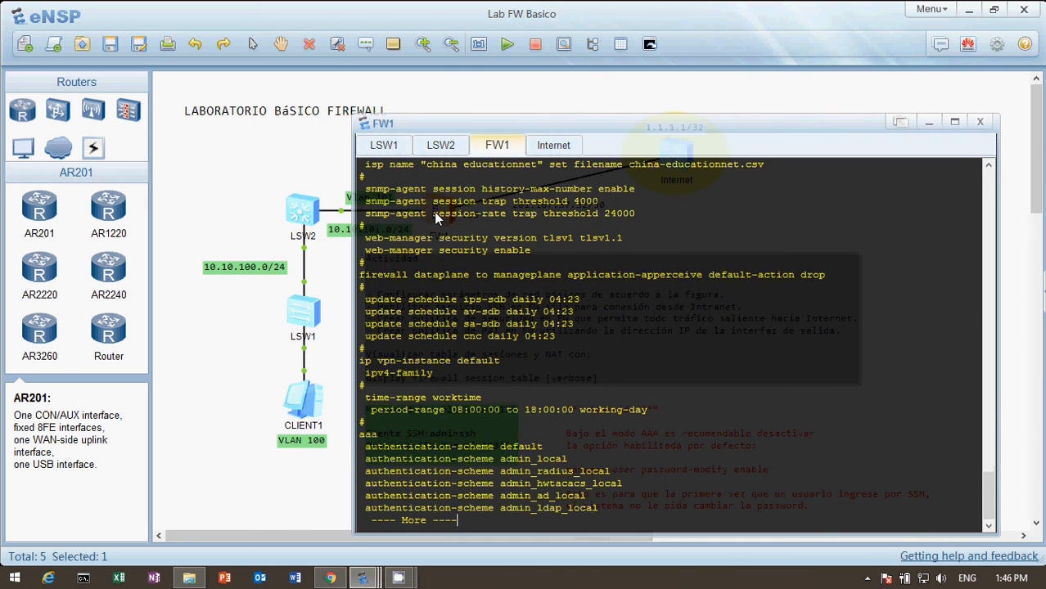
Step: Page through the manager-user accounts, administrator role permissions and role bindings up to the interface configuration
{"action": "key", "text": "Return"}
{"action": "key", "text": "Return"}
{"action": "key", "text": "Return"}
{"action": "key", "text": "Return"}
{"action": "key", "text": "Return"}
{"action": "key", "text": "Return"}
{"action": "key", "text": "Return"}
{"action": "key", "text": "Return"}
{"action": "key", "text": "Return"}
{"action": "key", "text": "Return"}
{"action": "key", "text": "Return"}
{"action": "key", "text": "Return"}
{"action": "key", "text": "Return"}
{"action": "key", "text": "Return"}
{"action": "key", "text": "Return"}
{"action": "key", "text": "Return"}
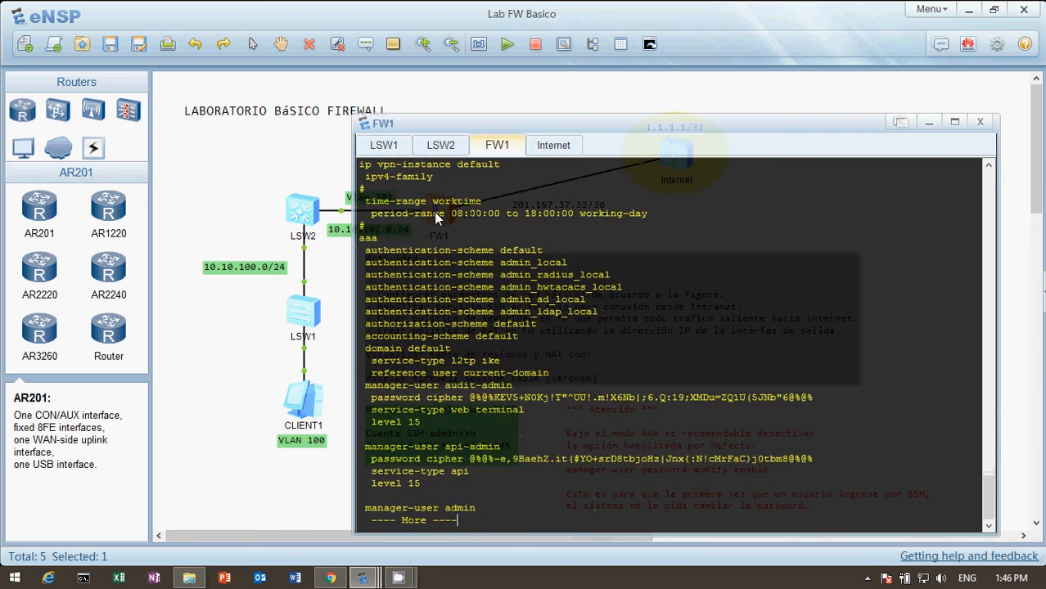
{"action": "key", "text": "Return"}
{"action": "key", "text": "Return"}
{"action": "key", "text": "Return"}
{"action": "key", "text": "Return"}
{"action": "key", "text": "Return"}
{"action": "key", "text": "Return"}
{"action": "key", "text": "Return"}
{"action": "key", "text": "Return"}
{"action": "key", "text": "Return"}
{"action": "key", "text": "Return"}
{"action": "key", "text": "Return"}
{"action": "key", "text": "Return"}
{"action": "key", "text": "Return"}
{"action": "key", "text": "Return"}
{"action": "key", "text": "Return"}
{"action": "key", "text": "Return"}
{"action": "key", "text": "Return"}
{"action": "key", "text": "Return"}
{"action": "key", "text": "Return"}
{"action": "key", "text": "Return"}
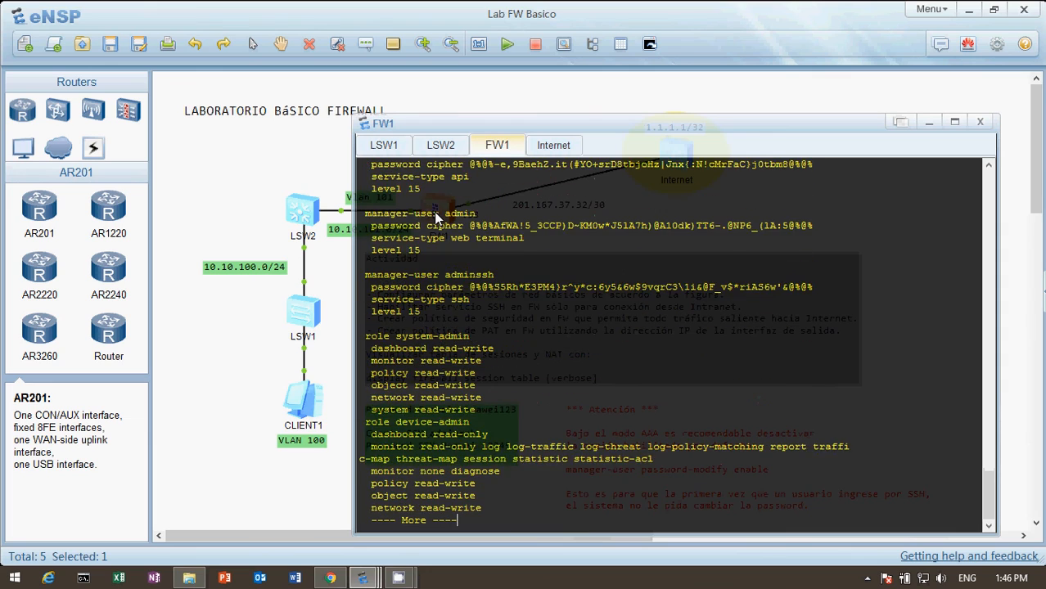
{"action": "key", "text": "Return"}
{"action": "key", "text": "Return"}
{"action": "key", "text": "Return"}
{"action": "key", "text": "Return"}
{"action": "key", "text": "Return"}
{"action": "key", "text": "Return"}
{"action": "key", "text": "Return"}
{"action": "key", "text": "Return"}
{"action": "key", "text": "Return"}
{"action": "key", "text": "Return"}
{"action": "key", "text": "Return"}
{"action": "key", "text": "Return"}
{"action": "key", "text": "Return"}
{"action": "key", "text": "Return"}
{"action": "key", "text": "Return"}
{"action": "key", "text": "Return"}
{"action": "key", "text": "Return"}
{"action": "key", "text": "Return"}
{"action": "key", "text": "Return"}
{"action": "key", "text": "Return"}
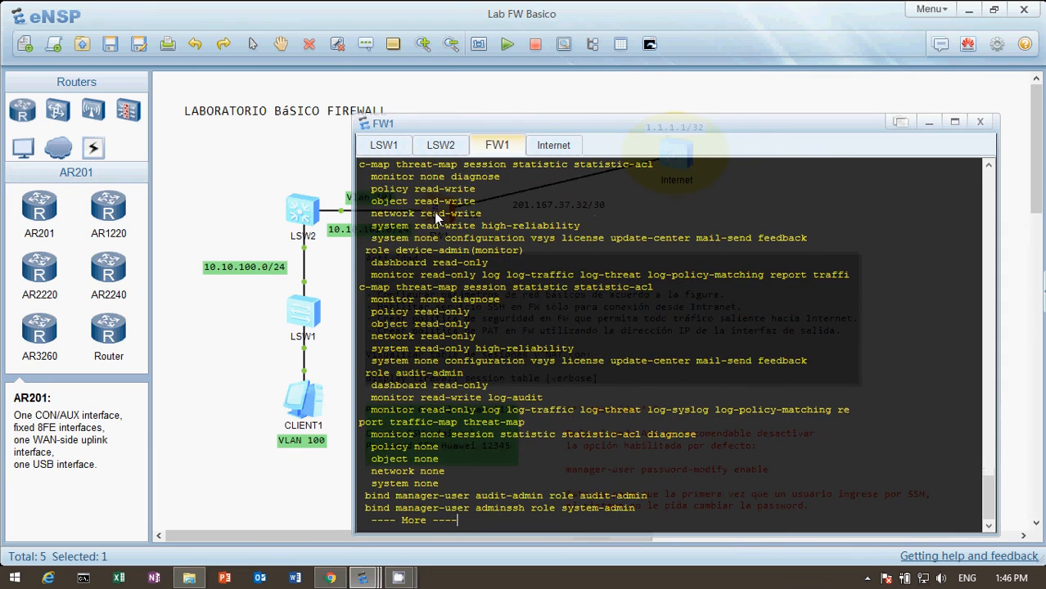
{"action": "key", "text": "Return"}
{"action": "key", "text": "Return"}
{"action": "key", "text": "Return"}
{"action": "key", "text": "Return"}
{"action": "key", "text": "Return"}
{"action": "key", "text": "Return"}
{"action": "key", "text": "Return"}
{"action": "key", "text": "Return"}
{"action": "key", "text": "Return"}
{"action": "key", "text": "Return"}
{"action": "key", "text": "Return"}
{"action": "key", "text": "Return"}
{"action": "key", "text": "Return"}
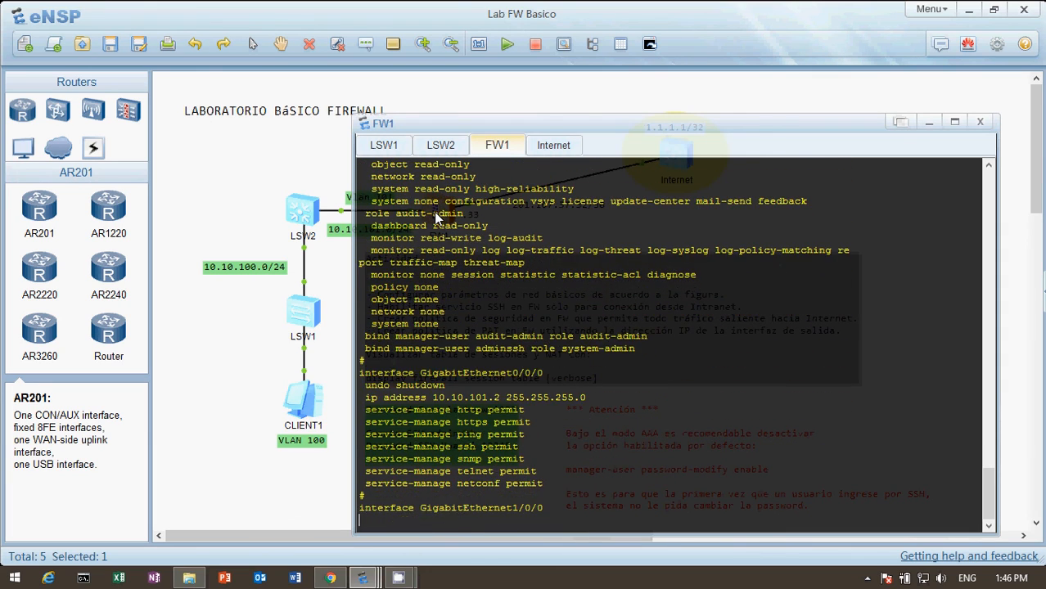
Step: Examine the GigabitEthernet interface addresses, the firewall zone assignments and the static routes in the configuration listing
{"action": "key", "text": "Return"}
{"action": "key", "text": "Return"}
{"action": "key", "text": "Return"}
{"action": "key", "text": "Return"}
{"action": "key", "text": "Return"}
{"action": "key", "text": "Return"}
{"action": "key", "text": "Return"}
{"action": "key", "text": "Return"}
{"action": "key", "text": "Return"}
{"action": "key", "text": "Return"}
{"action": "key", "text": "Return"}
{"action": "key", "text": "Return"}
{"action": "key", "text": "Return"}
{"action": "key", "text": "Return"}
{"action": "key", "text": "Return"}
{"action": "key", "text": "Return"}
{"action": "key", "text": "Return"}
{"action": "key", "text": "Return"}
{"action": "key", "text": "Return"}
{"action": "key", "text": "Return"}
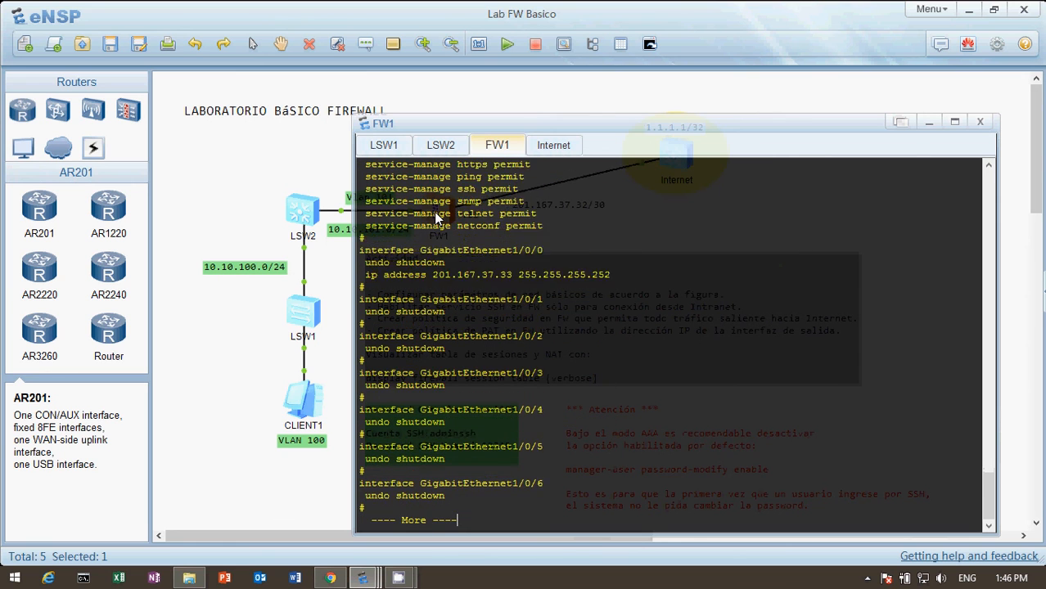
{"action": "key", "text": "Return"}
{"action": "key", "text": "Return"}
{"action": "key", "text": "Return"}
{"action": "key", "text": "Return"}
{"action": "key", "text": "Return"}
{"action": "key", "text": "Return"}
{"action": "key", "text": "Return"}
{"action": "key", "text": "Return"}
{"action": "key", "text": "Return"}
{"action": "key", "text": "Return"}
{"action": "key", "text": "Return"}
{"action": "key", "text": "Return"}
{"action": "key", "text": "Return"}
{"action": "key", "text": "Return"}
{"action": "key", "text": "Return"}
{"action": "key", "text": "Return"}
{"action": "key", "text": "Return"}
{"action": "key", "text": "Return"}
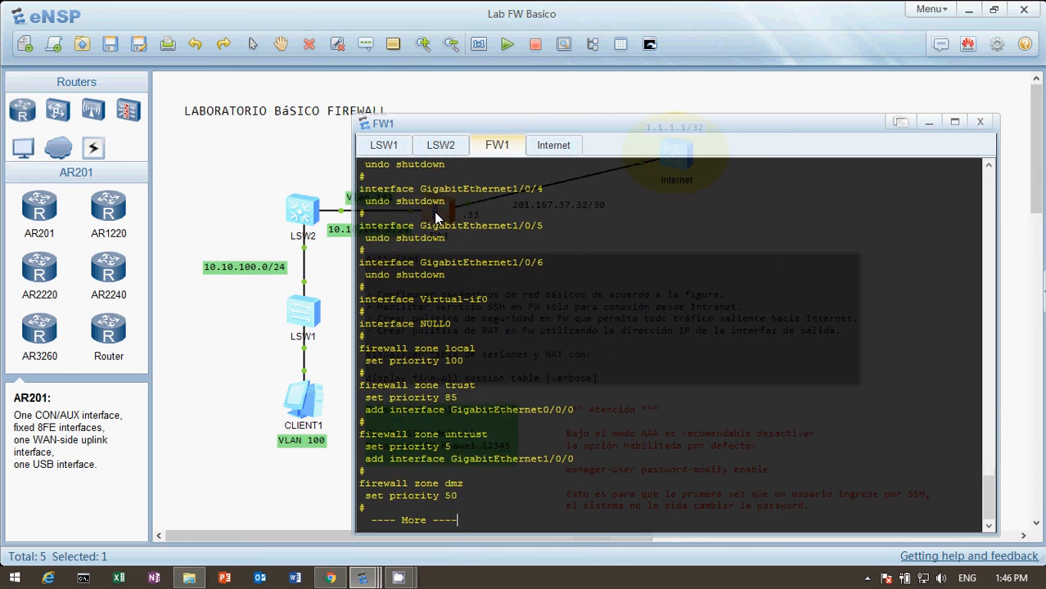
{"action": "key", "text": "Return"}
{"action": "key", "text": "Return"}
{"action": "key", "text": "Return"}
{"action": "key", "text": "Return"}
{"action": "key", "text": "Return"}
{"action": "key", "text": "Return"}
{"action": "key", "text": "Return"}
{"action": "key", "text": "Return"}
{"action": "key", "text": "Return"}
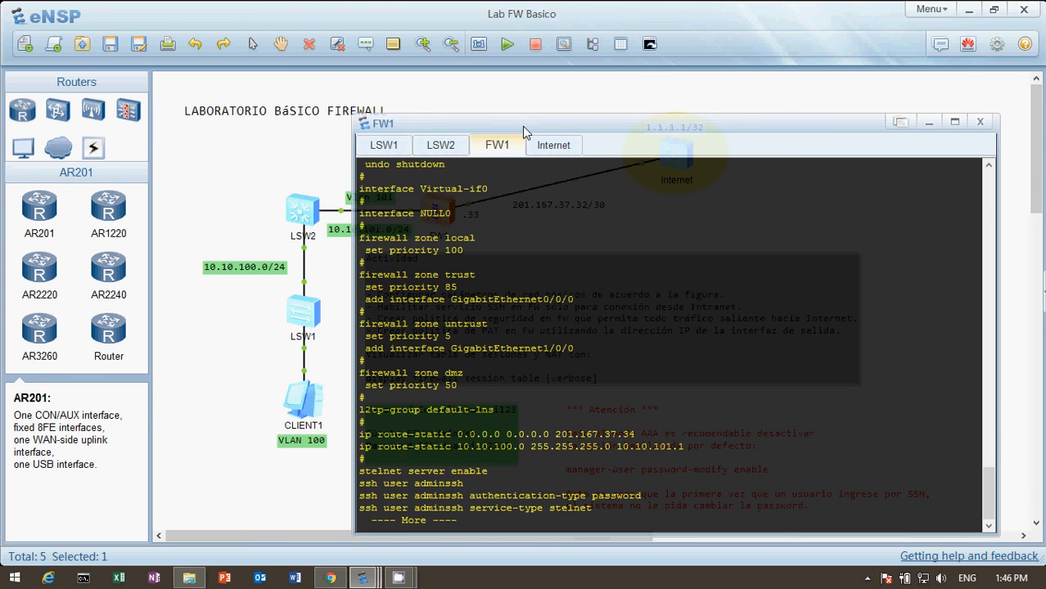
Step: Move the FW1 console off the firewall icon, review the topology twice, and return to the paused configuration listing
{"action": "left_click_drag", "start_coordinate": [522, 126], "coordinate": [650, 112]}
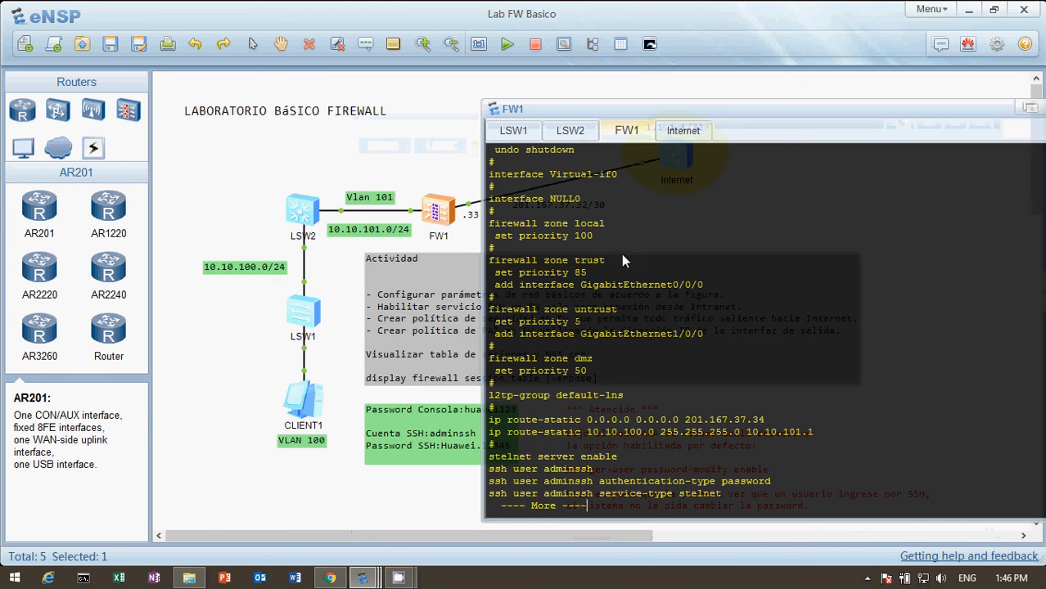
{"action": "left_click", "coordinate": [431, 149]}
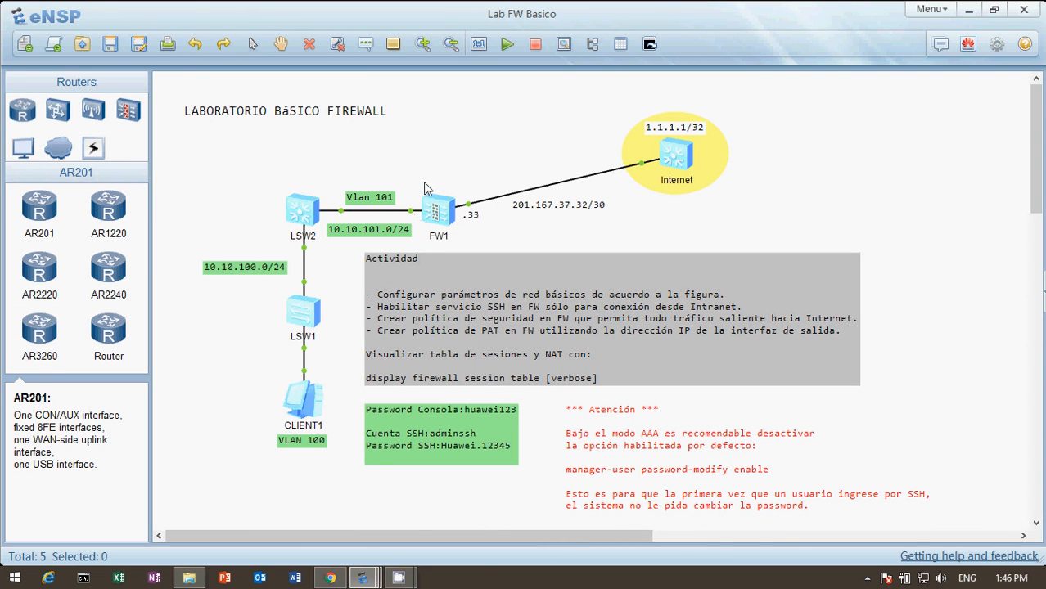
{"action": "double_click", "coordinate": [438, 217]}
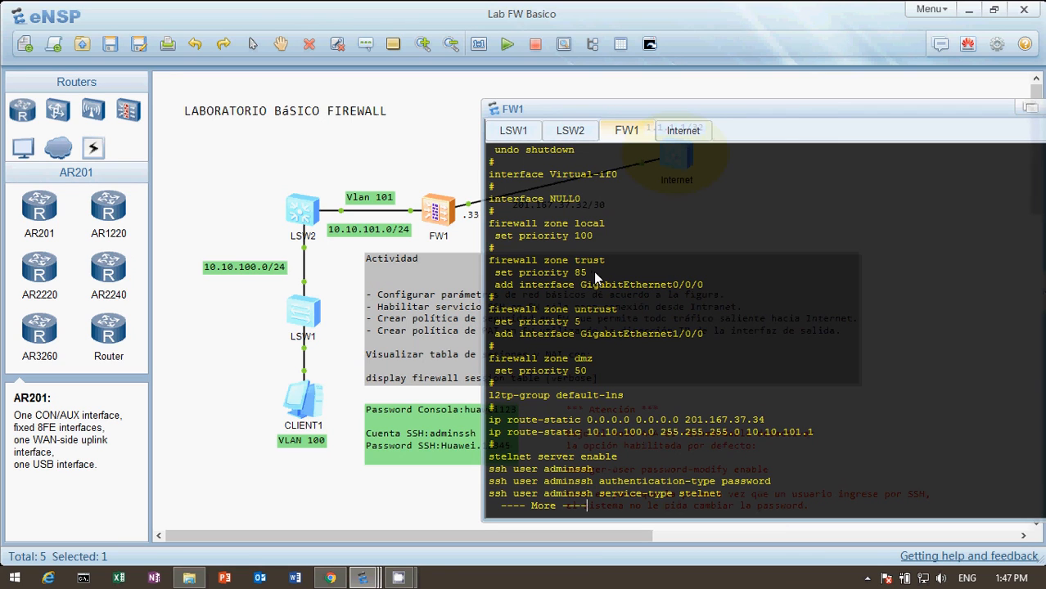
{"action": "left_click", "coordinate": [410, 162]}
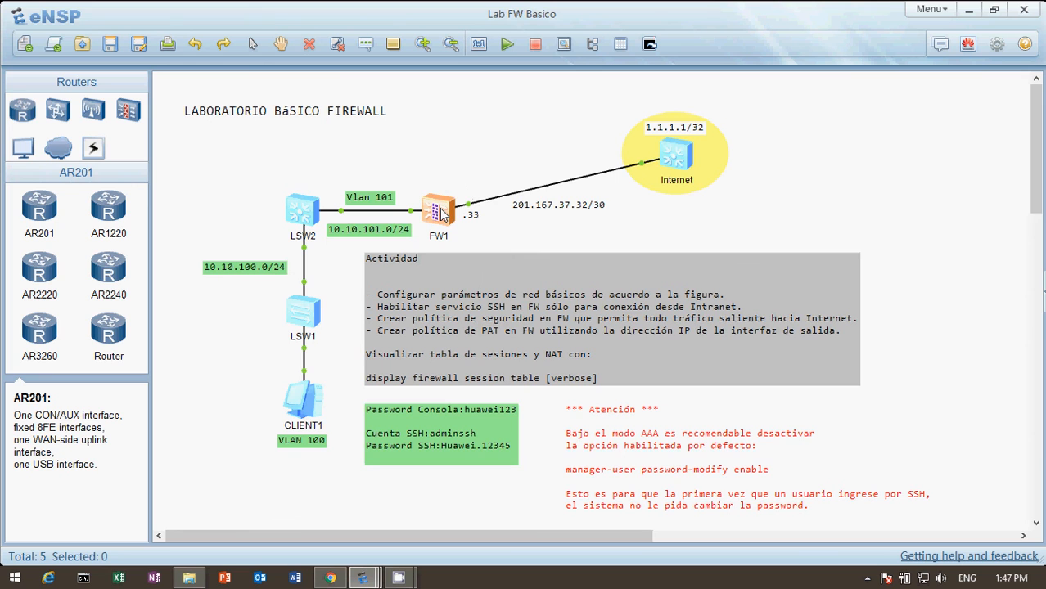
{"action": "double_click", "coordinate": [443, 215]}
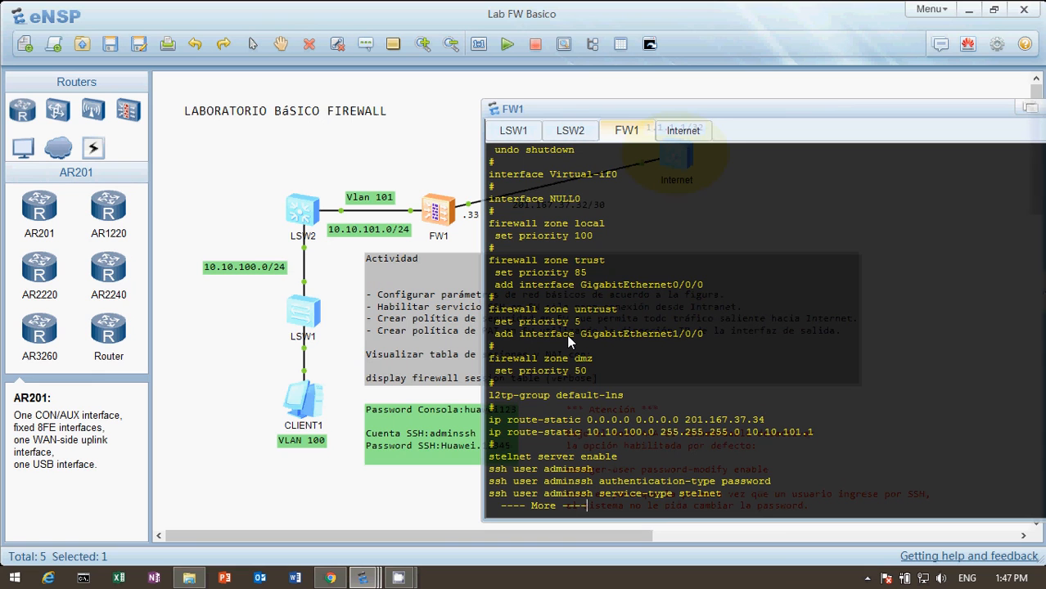
Step: Page on through the user-interface settings and examine the security-policy rule politica_1 from trust to untrust
{"action": "key", "text": "Return"}
{"action": "key", "text": "Return"}
{"action": "key", "text": "Return"}
{"action": "key", "text": "Return"}
{"action": "key", "text": "Return"}
{"action": "key", "text": "Return"}
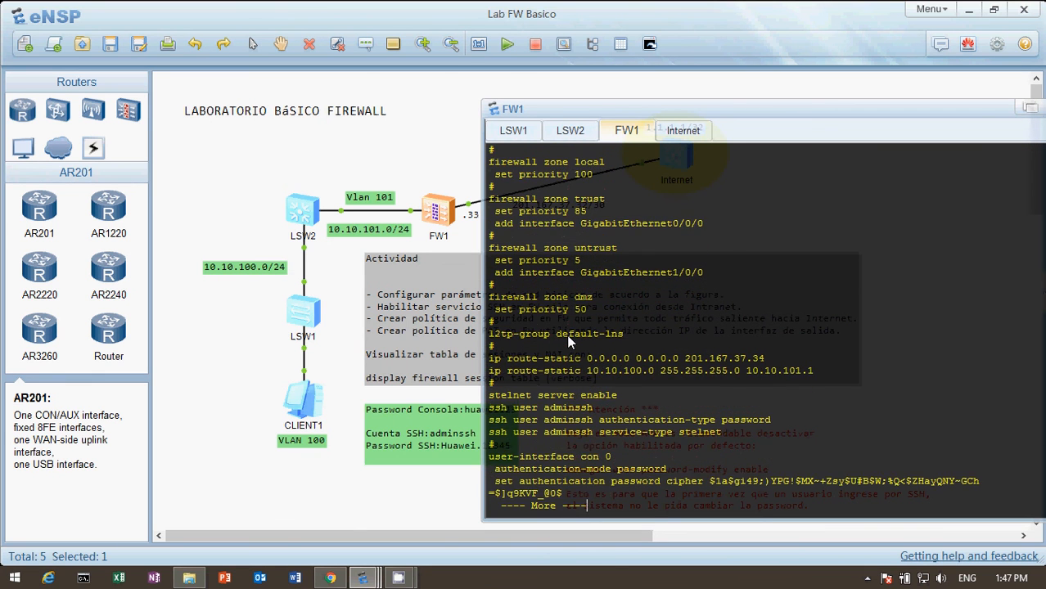
{"action": "key", "text": "Return"}
{"action": "key", "text": "Return"}
{"action": "key", "text": "Return"}
{"action": "key", "text": "Return"}
{"action": "key", "text": "Return"}
{"action": "key", "text": "Return"}
{"action": "key", "text": "Return"}
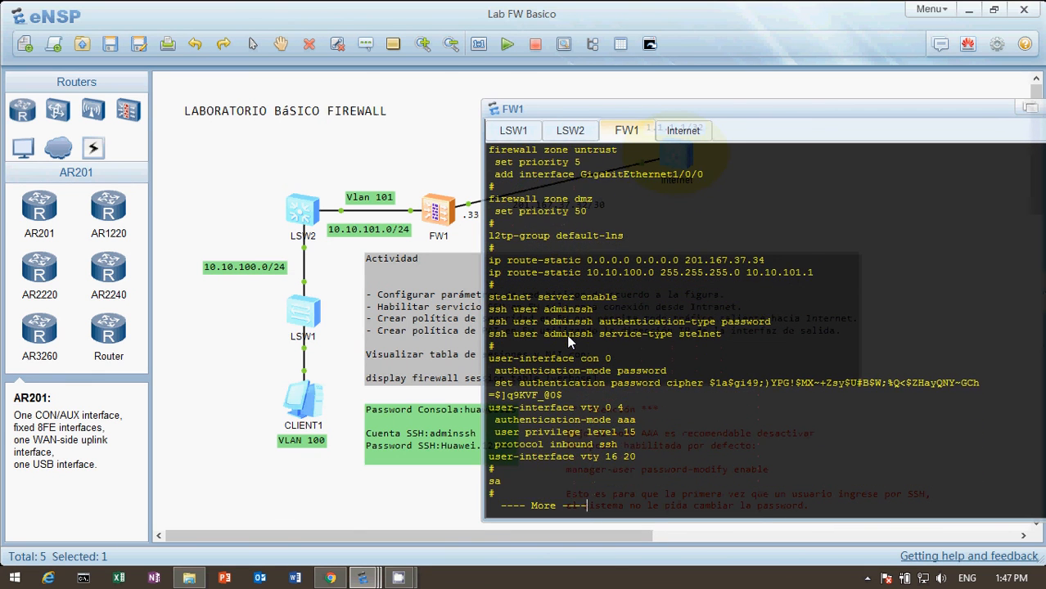
{"action": "key", "text": "Return"}
{"action": "key", "text": "Return"}
{"action": "key", "text": "Return"}
{"action": "key", "text": "Return"}
{"action": "key", "text": "Return"}
{"action": "key", "text": "Return"}
{"action": "key", "text": "Return"}
{"action": "key", "text": "Return"}
{"action": "key", "text": "Return"}
{"action": "key", "text": "Return"}
{"action": "key", "text": "Return"}
{"action": "key", "text": "Return"}
{"action": "key", "text": "Return"}
{"action": "key", "text": "Return"}
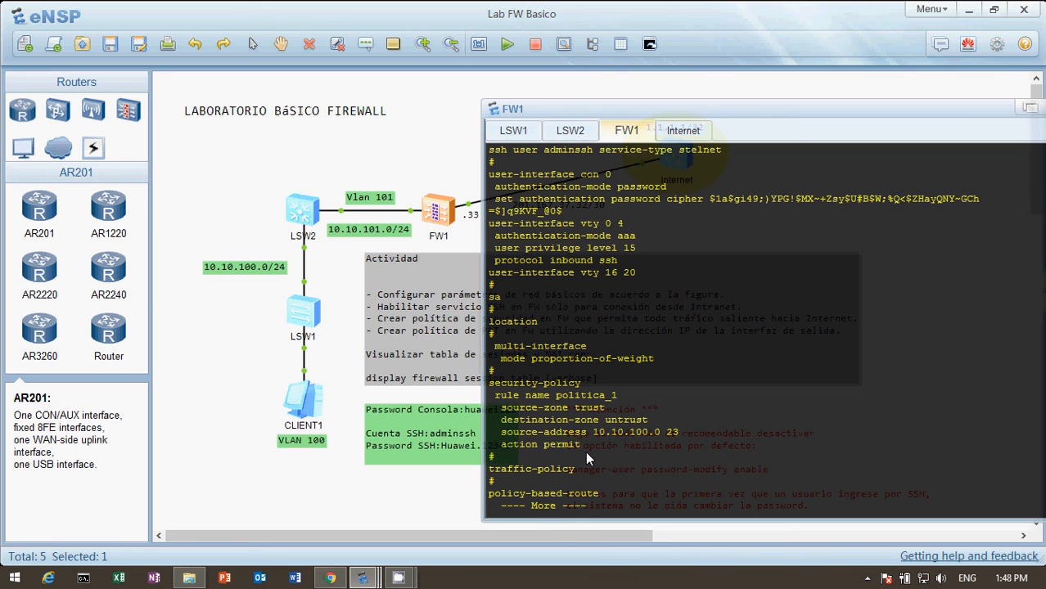
Step: Page the configuration to its end, shift the console clear of the topology labels, and examine the Nat_Internet rule
{"action": "key", "text": "Return"}
{"action": "key", "text": "Return"}
{"action": "key", "text": "Return"}
{"action": "key", "text": "Return"}
{"action": "key", "text": "Return"}
{"action": "key", "text": "Return"}
{"action": "key", "text": "Return"}
{"action": "key", "text": "Return"}
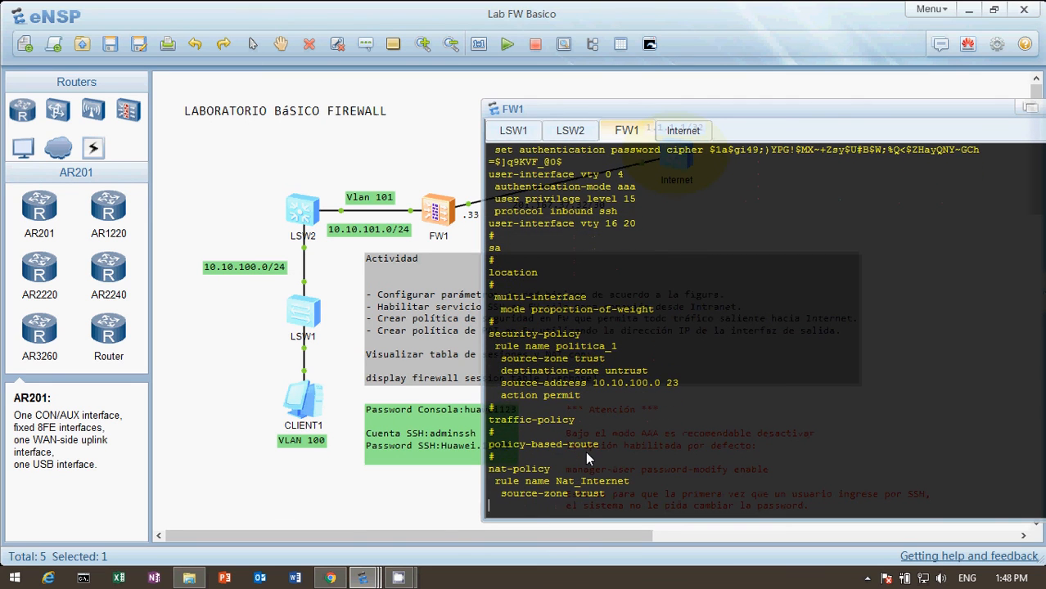
{"action": "key", "text": "Return"}
{"action": "key", "text": "Return"}
{"action": "key", "text": "Return"}
{"action": "key", "text": "Return"}
{"action": "key", "text": "Return"}
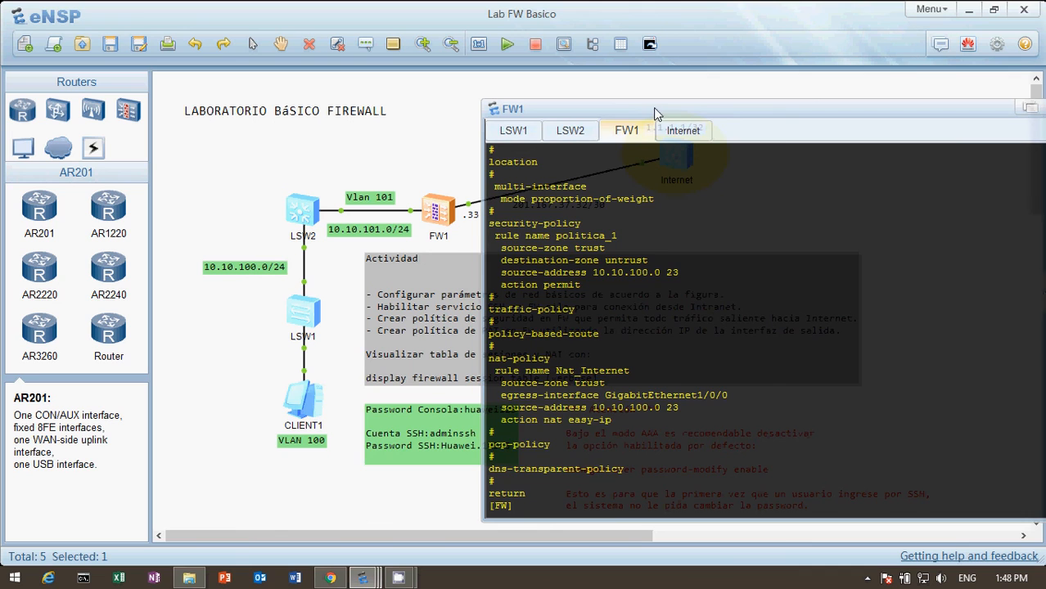
{"action": "left_click_drag", "start_coordinate": [653, 107], "coordinate": [728, 106]}
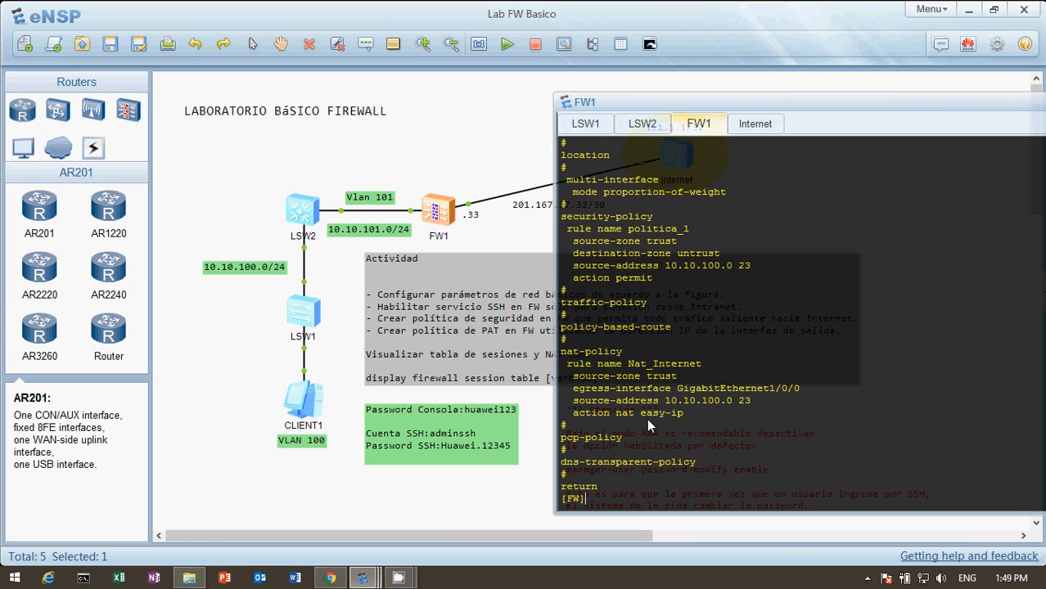
Step: Look back over the earlier configuration output, check the topology diagram, and reopen FW1's console at the system-view prompt
{"action": "key", "text": "Return"}
{"action": "key", "text": "Return"}
{"action": "key", "text": "Return"}
{"action": "key", "text": "Return"}
{"action": "key", "text": "Return"}
{"action": "key", "text": "Return"}
{"action": "key", "text": "Return"}
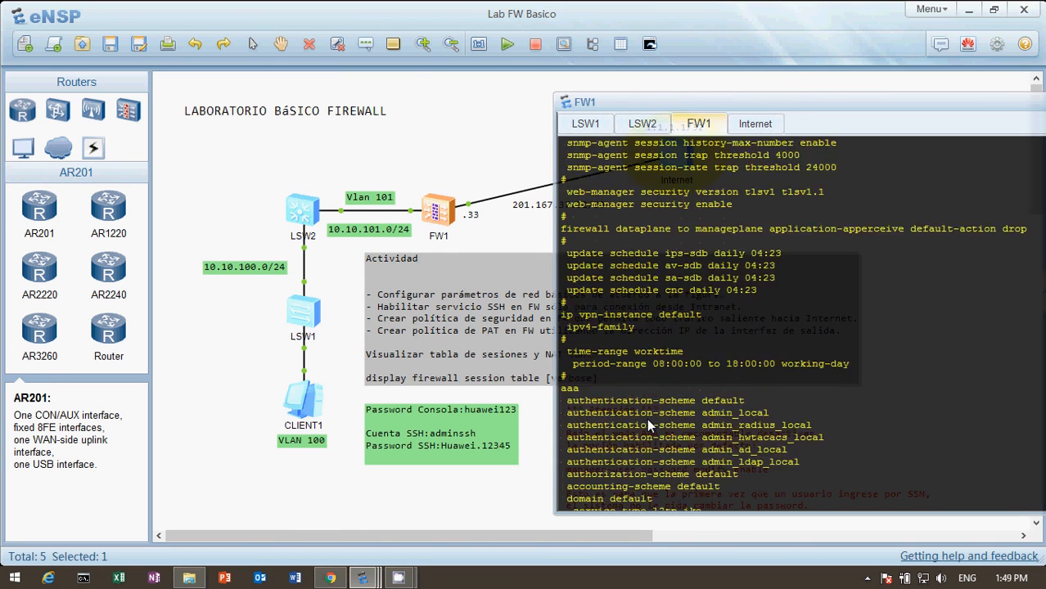
{"action": "left_click", "coordinate": [444, 125]}
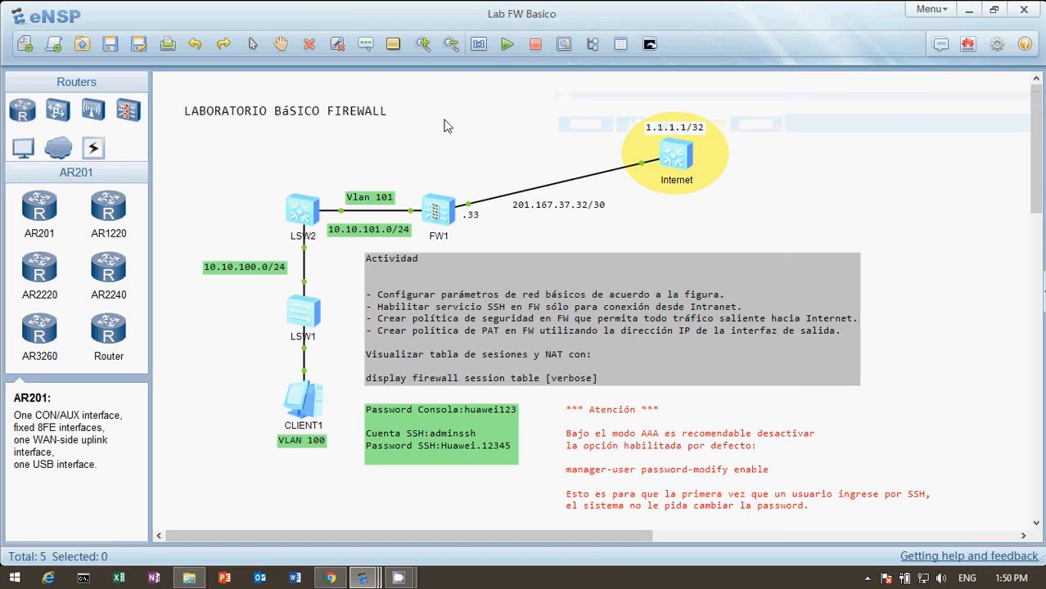
{"action": "double_click", "coordinate": [442, 213]}
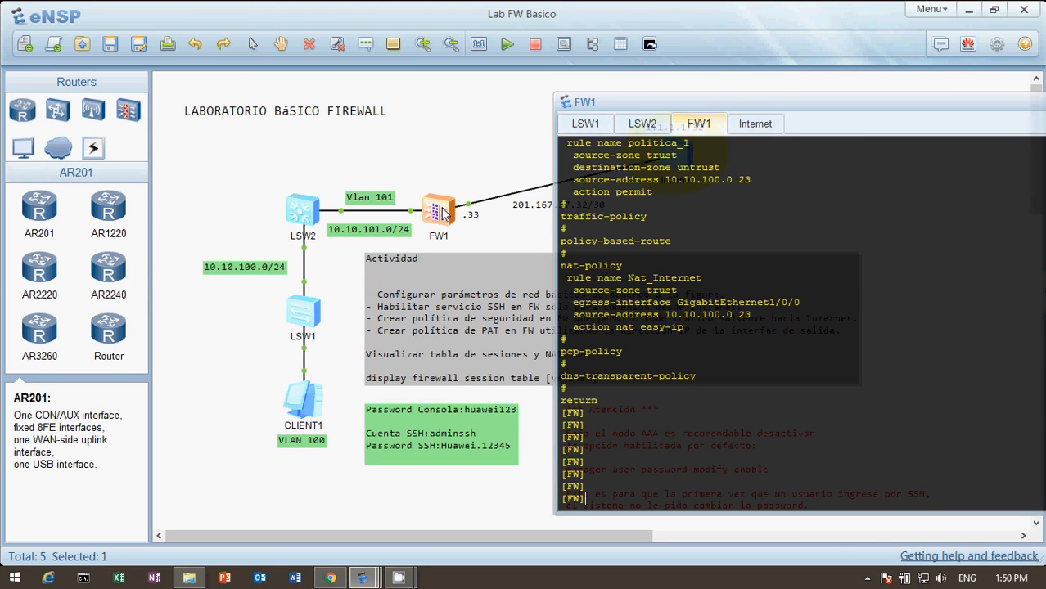
Step: Display FW1's IP routing table and examine its static and direct routes
{"action": "type", "text": "dis ip ro"}
{"action": "key", "text": "Tab"}
{"action": "key", "text": "Return"}
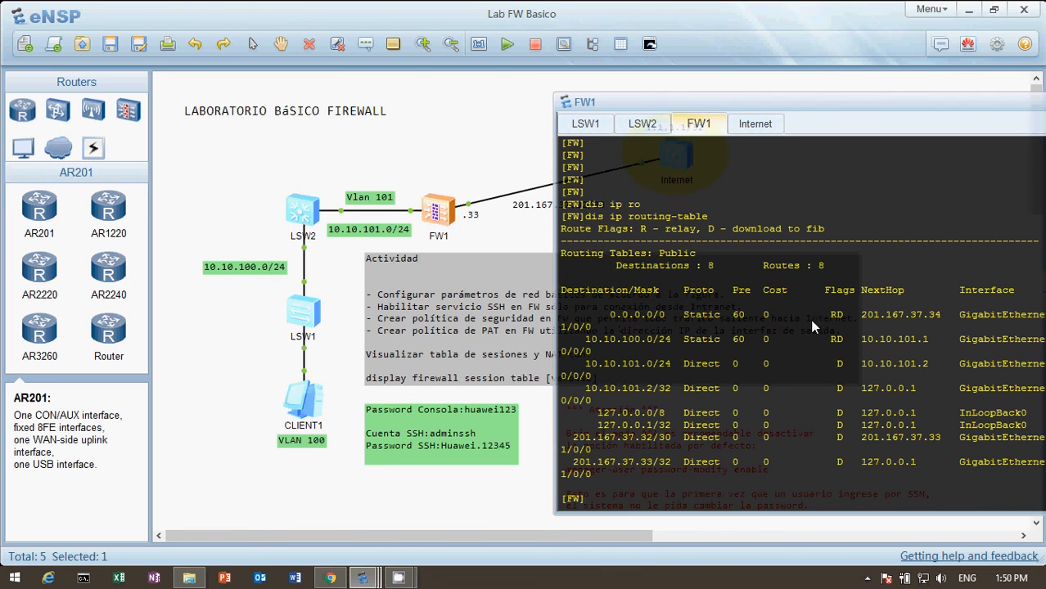
Step: Start a continuous ping to 1.1.1.1 from CLIENT1's command console with ping 1.1.1.1 -t
{"action": "left_click", "coordinate": [436, 165]}
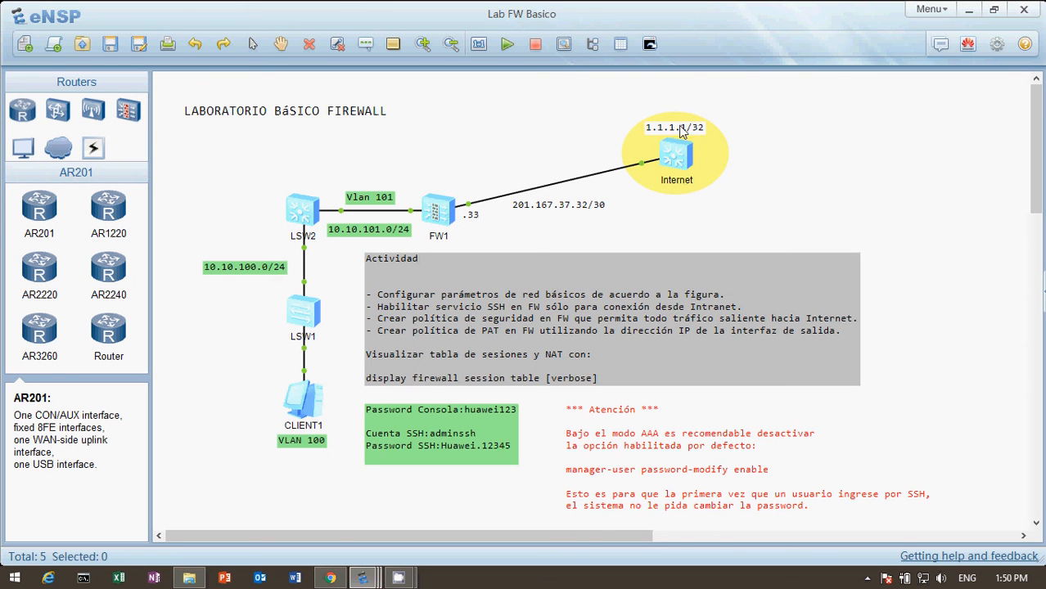
{"action": "double_click", "coordinate": [308, 399]}
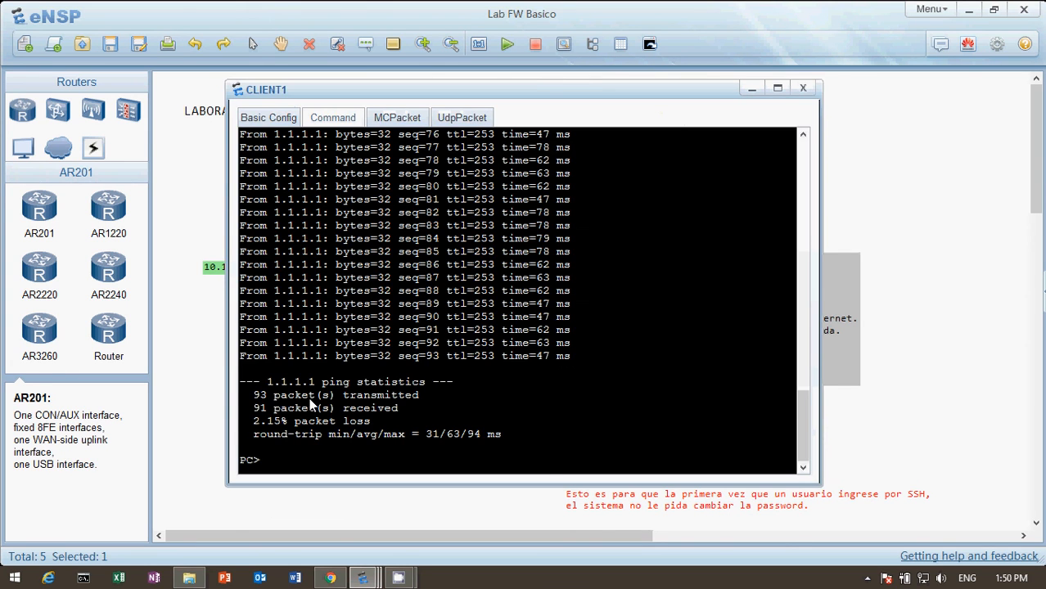
{"action": "key", "text": "Up"}
{"action": "key", "text": "Return"}
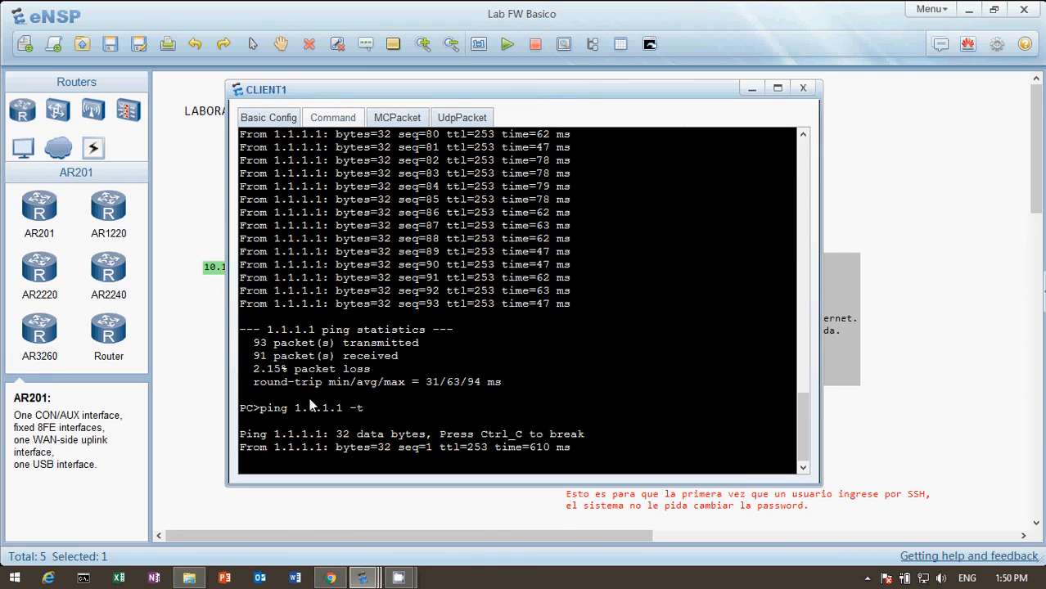
Step: Run display firewall session table on FW1 and reposition the console to read the translated ICMP sessions in full
{"action": "left_click", "coordinate": [198, 321]}
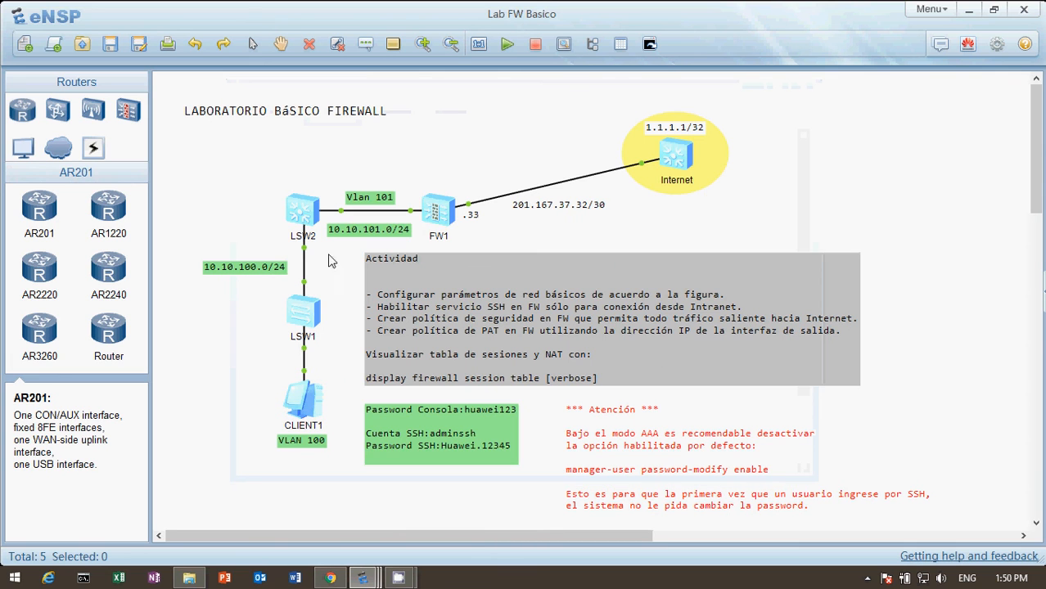
{"action": "double_click", "coordinate": [446, 214]}
{"action": "type", "text": "dis ip routing-table"}
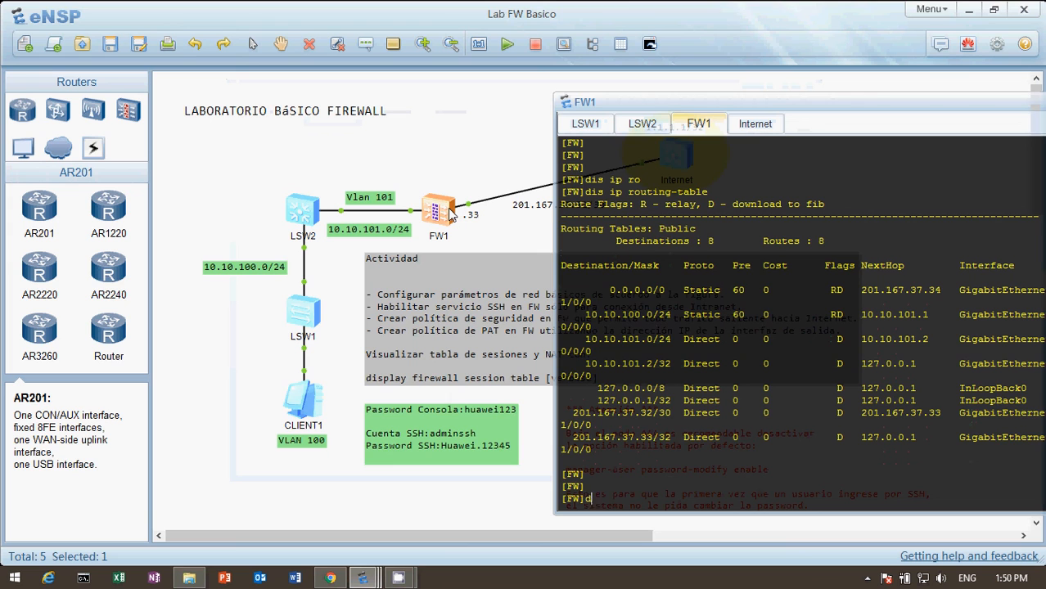
{"action": "key", "text": "Tab"}
{"action": "type", "text": "fi"}
{"action": "key", "text": "Tab"}
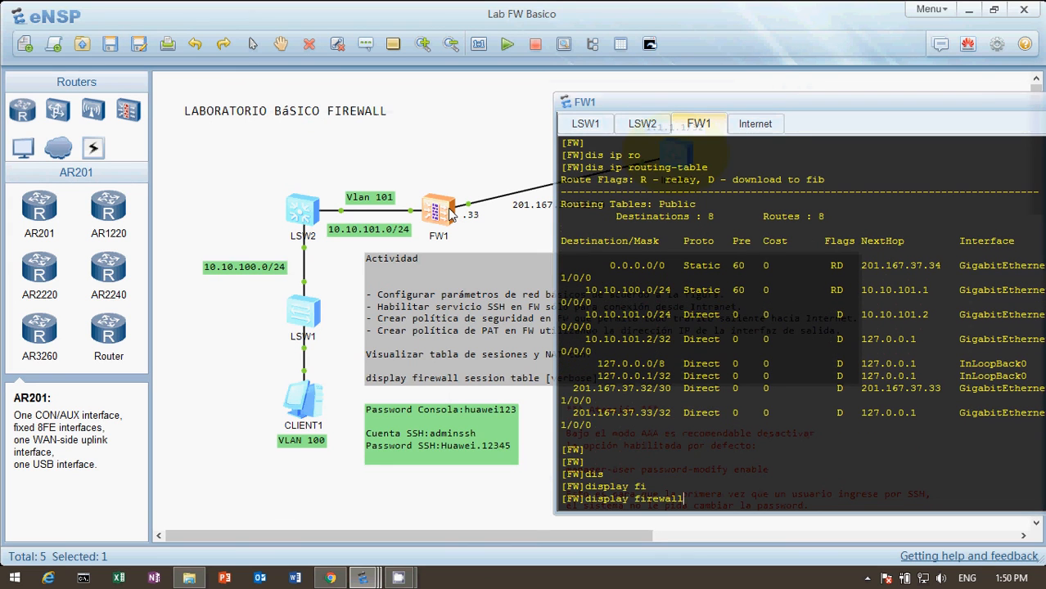
{"action": "type", "text": "s"}
{"action": "key", "text": "Tab"}
{"action": "key", "text": "BackSpace"}
{"action": "key", "text": "BackSpace"}
{"action": "key", "text": "BackSpace"}
{"action": "key", "text": "BackSpace"}
{"action": "key", "text": "BackSpace"}
{"action": "key", "text": "BackSpace"}
{"action": "key", "text": "BackSpace"}
{"action": "key", "text": "BackSpace"}
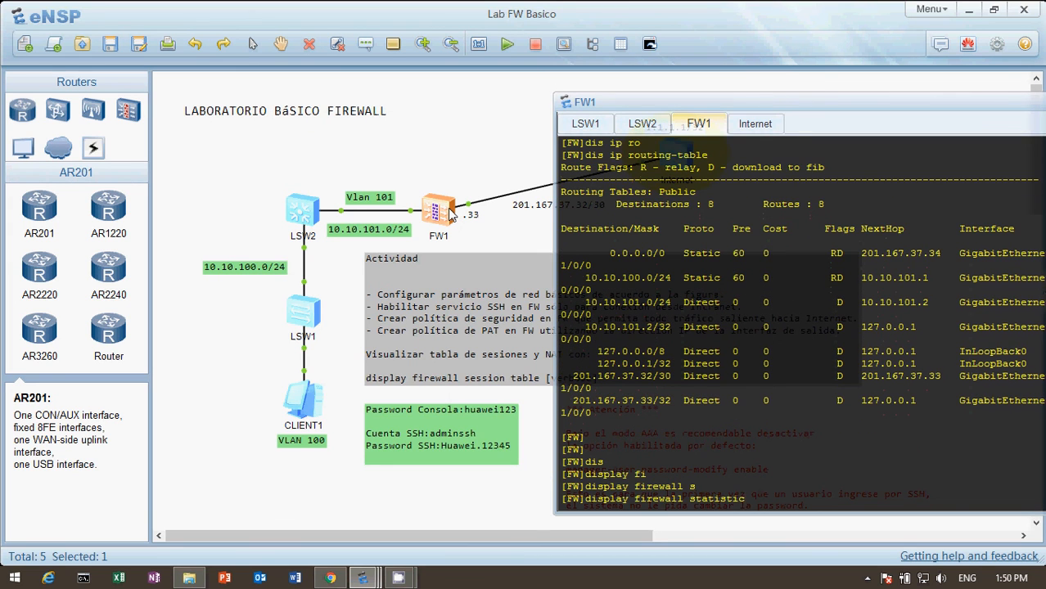
{"action": "type", "text": "es"}
{"action": "key", "text": "Tab"}
{"action": "type", "text": "t"}
{"action": "key", "text": "Tab"}
{"action": "key", "text": "Return"}
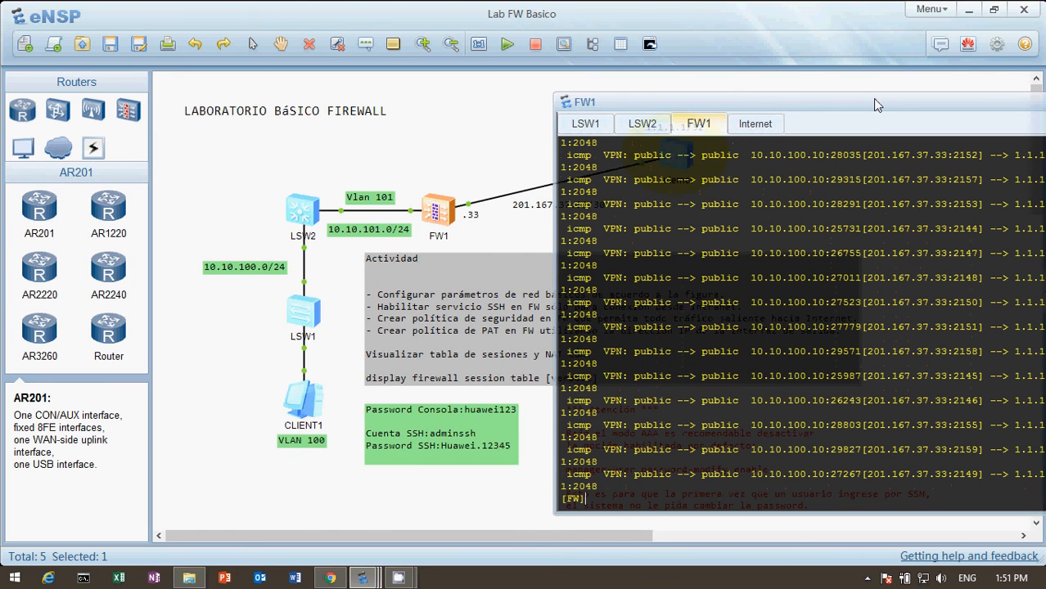
{"action": "left_click_drag", "start_coordinate": [873, 99], "coordinate": [699, 117]}
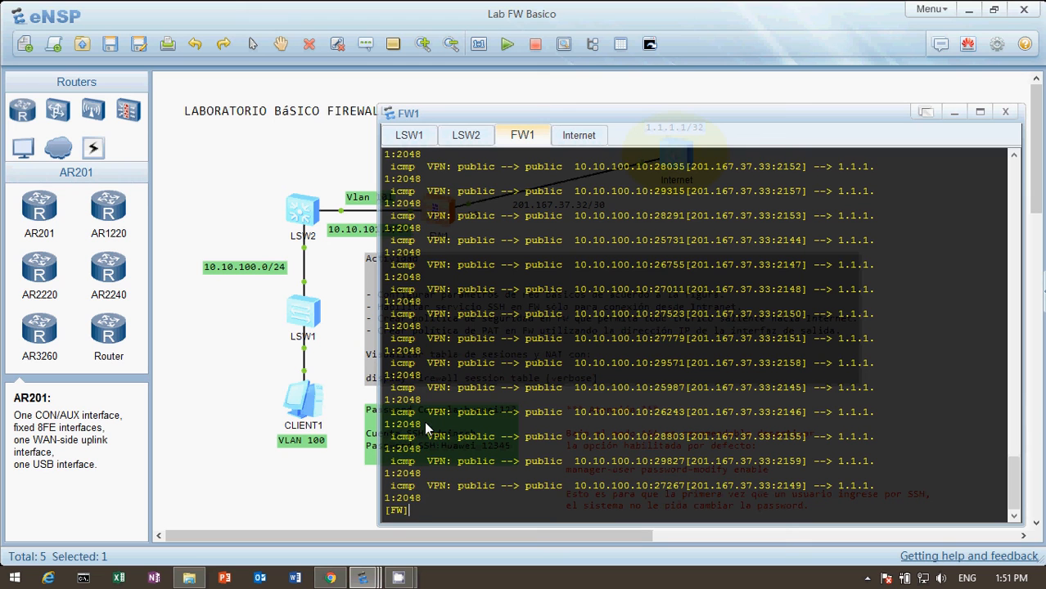
Step: Return to CLIENT1's command console to check the continuous ping to 1.1.1.1
{"action": "left_click", "coordinate": [240, 191]}
{"action": "double_click", "coordinate": [313, 411]}
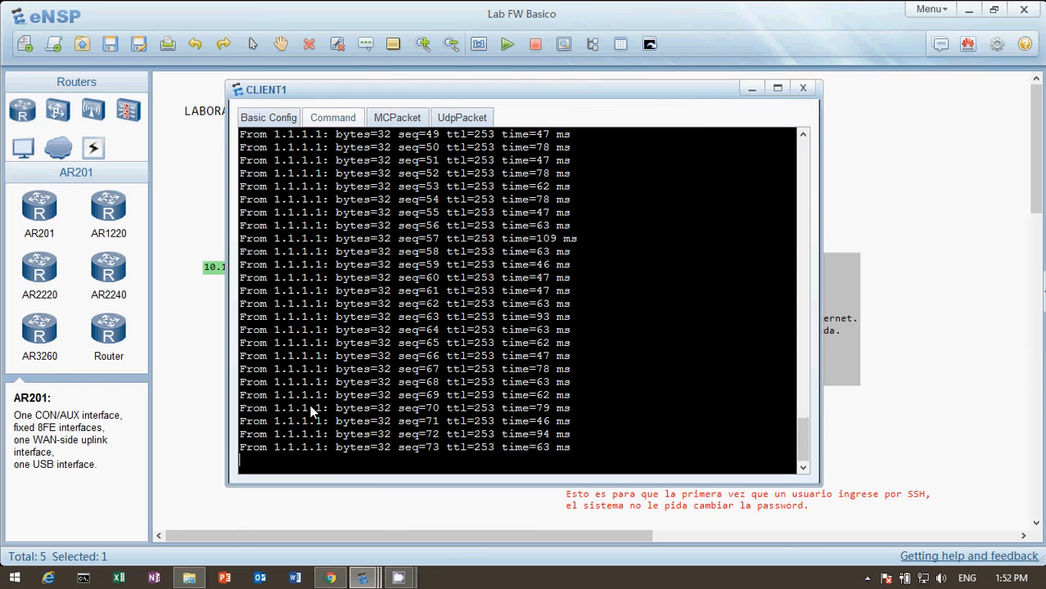
Step: Stop CLIENT1's continuous ping to 1.1.1.1 and bring up LSW2's console at its user prompt
{"action": "key", "text": "ctrl+c"}
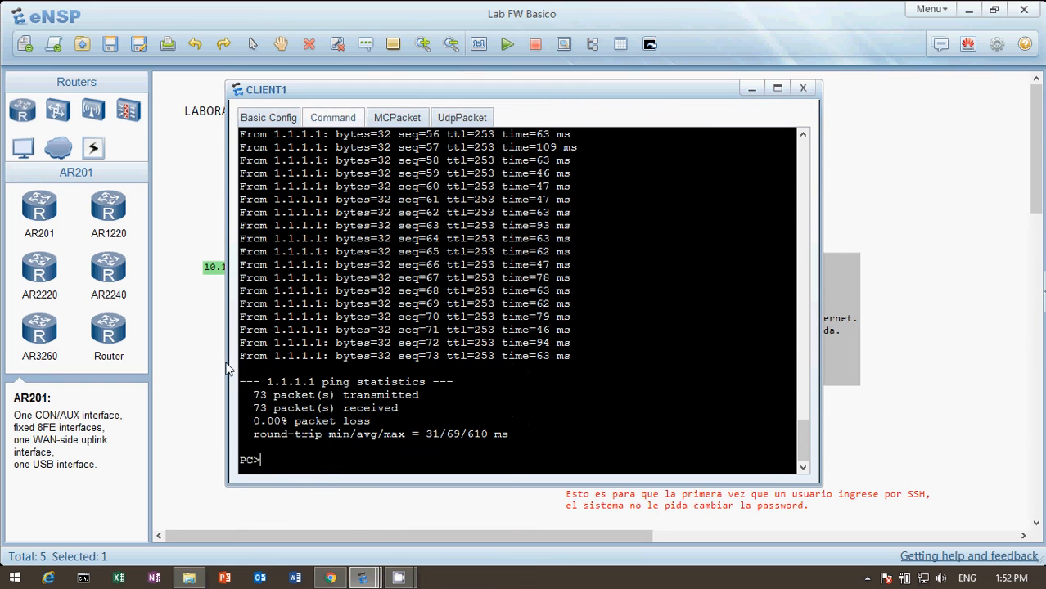
{"action": "left_click", "coordinate": [195, 252]}
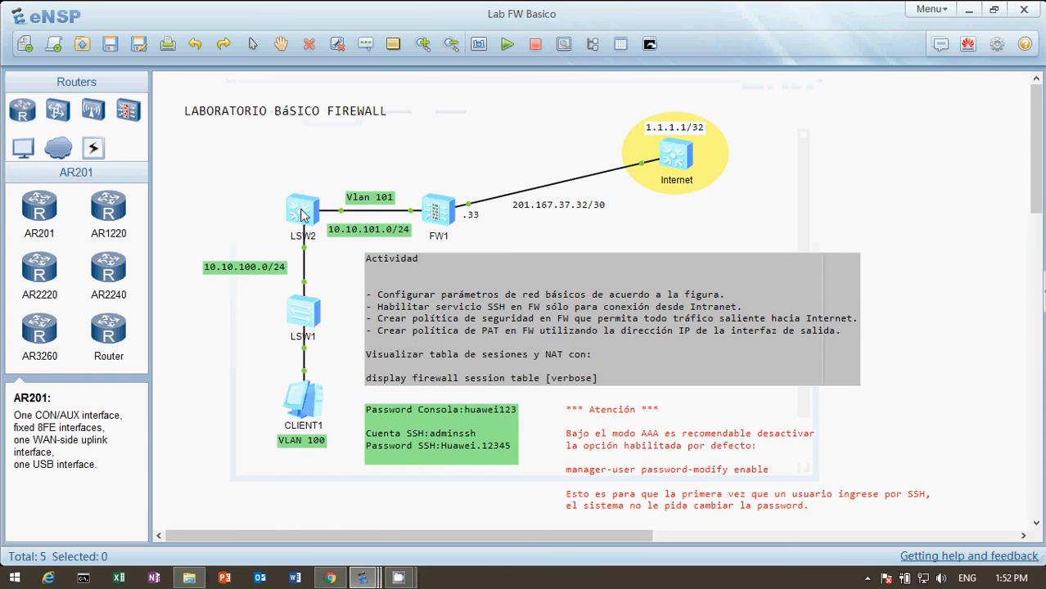
{"action": "double_click", "coordinate": [303, 214]}
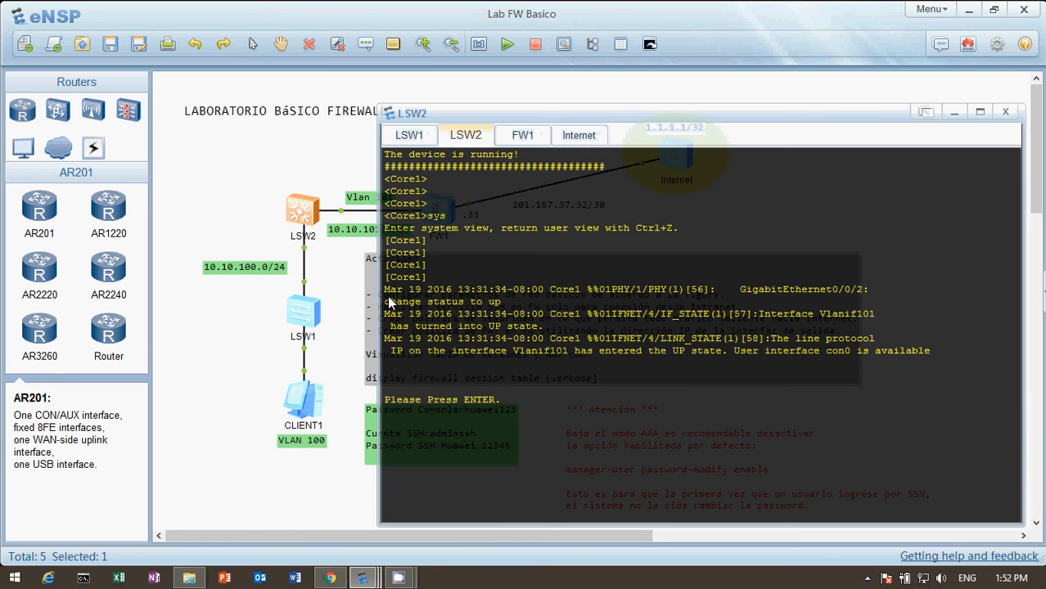
{"action": "key", "text": "Return"}
{"action": "key", "text": "Return"}
{"action": "key", "text": "Return"}
{"action": "key", "text": "Return"}
Step: Start a Telnet connection from LSW2 to the Internet router with telnet 1.1.1.1
{"action": "type", "text": "telnet"}
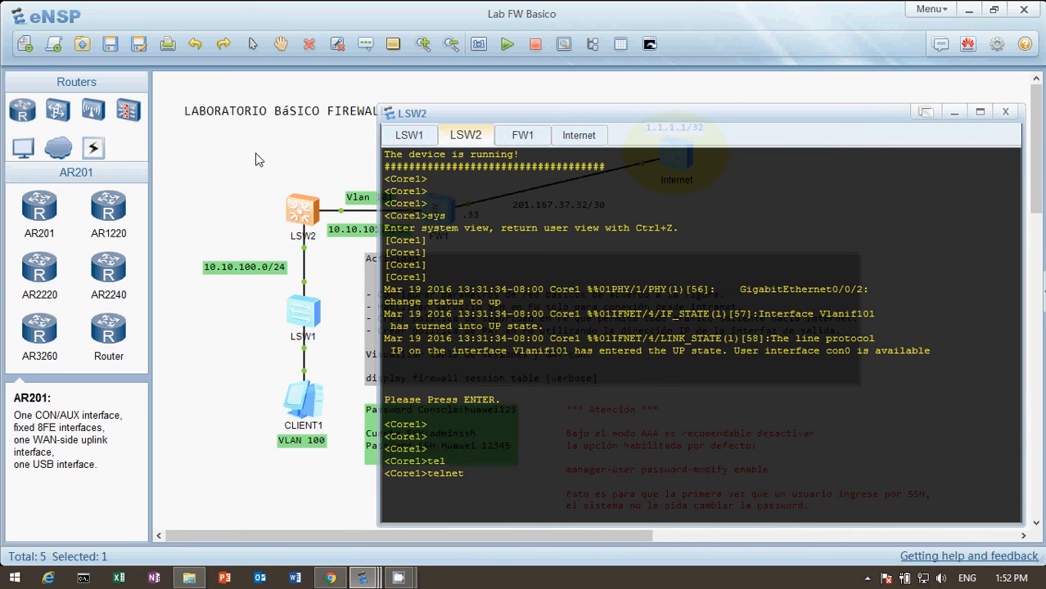
{"action": "left_click", "coordinate": [259, 161]}
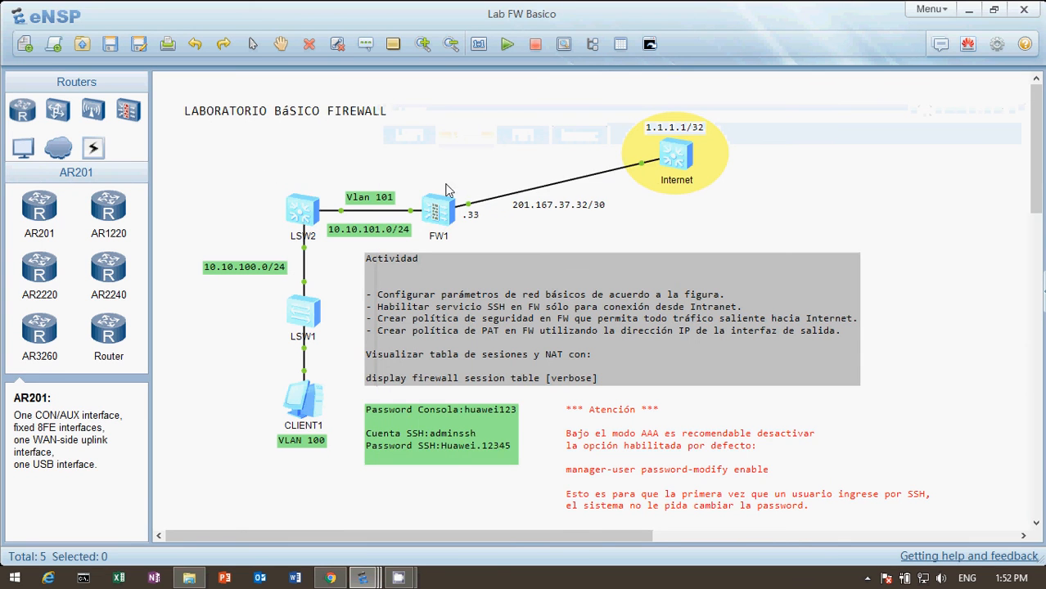
{"action": "double_click", "coordinate": [302, 214]}
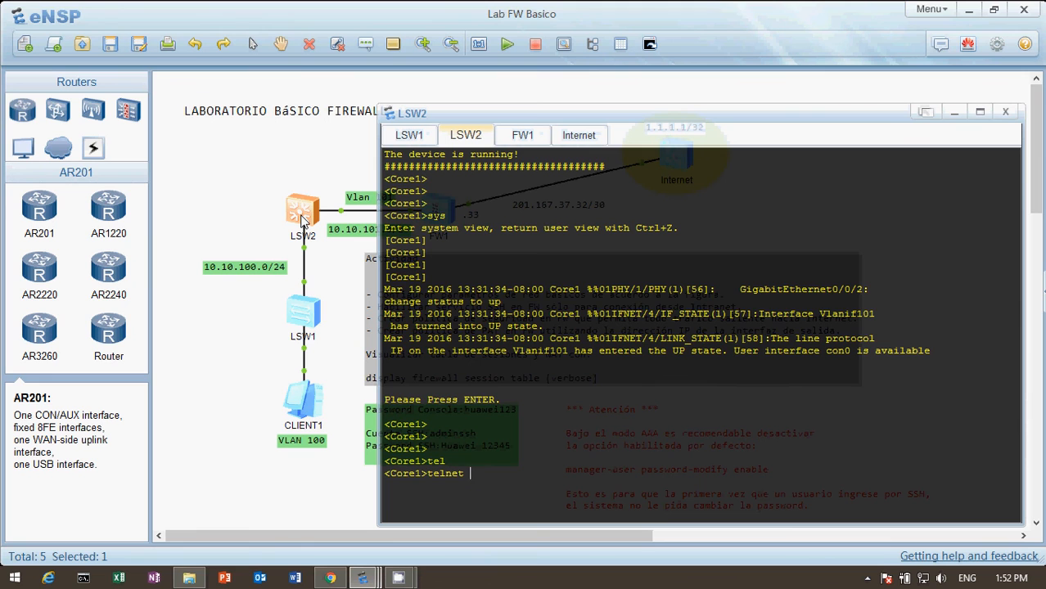
{"action": "type", "text": "1.1.1.1"}
{"action": "key", "text": "Return"}
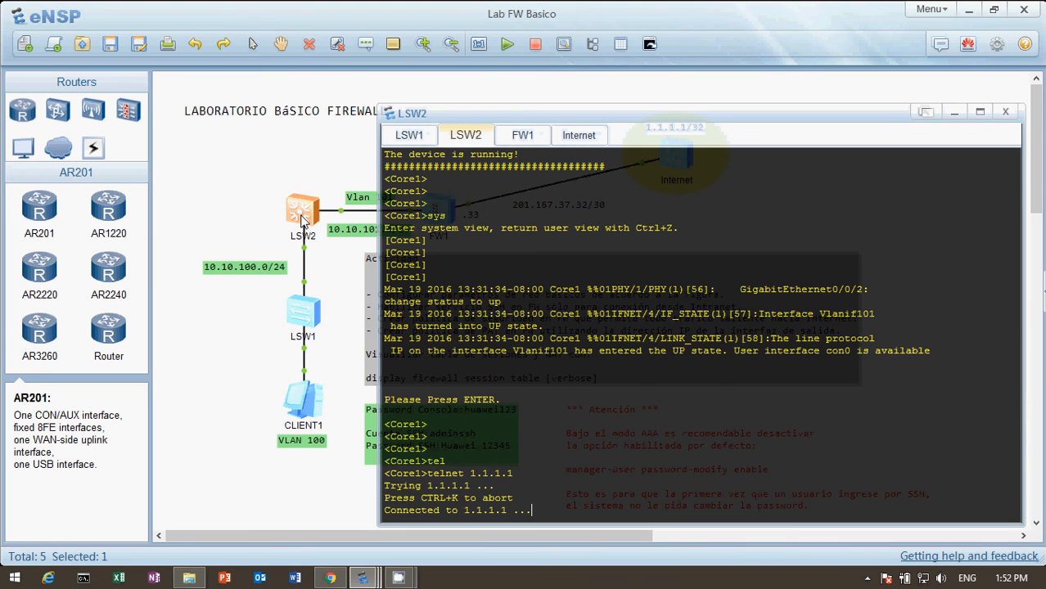
Step: Log in to the Telnet session on the Internet router as admin with the account password
{"action": "type", "text": "admin"}
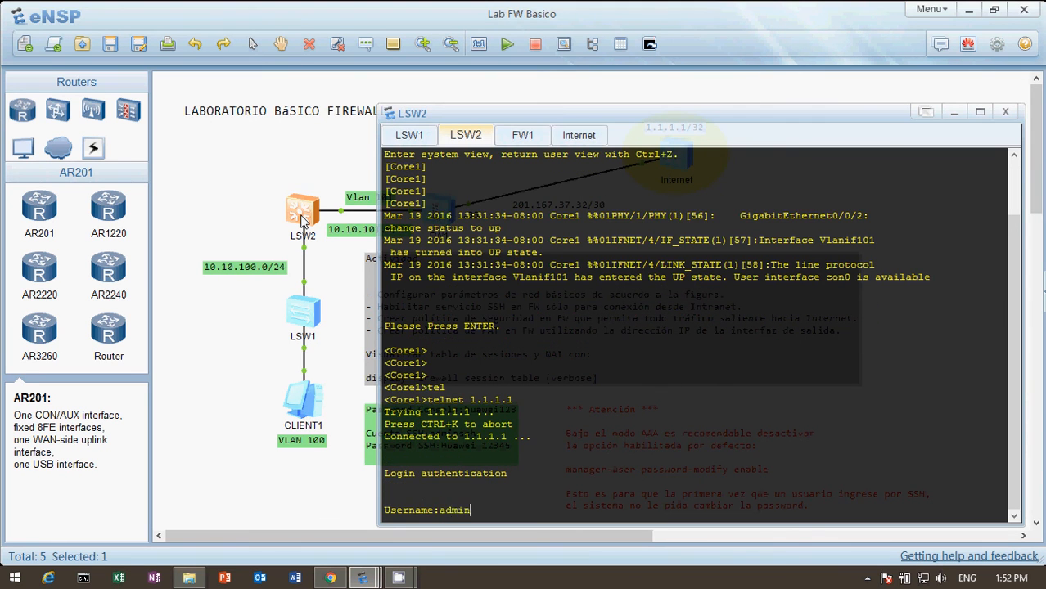
{"action": "key", "text": "Return"}
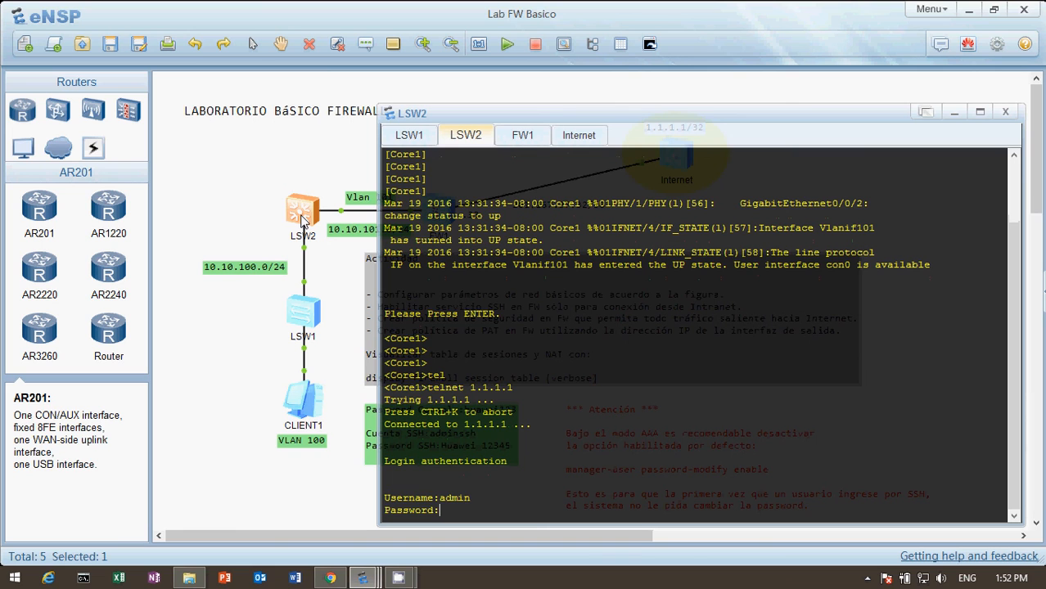
{"action": "key", "text": "Return"}
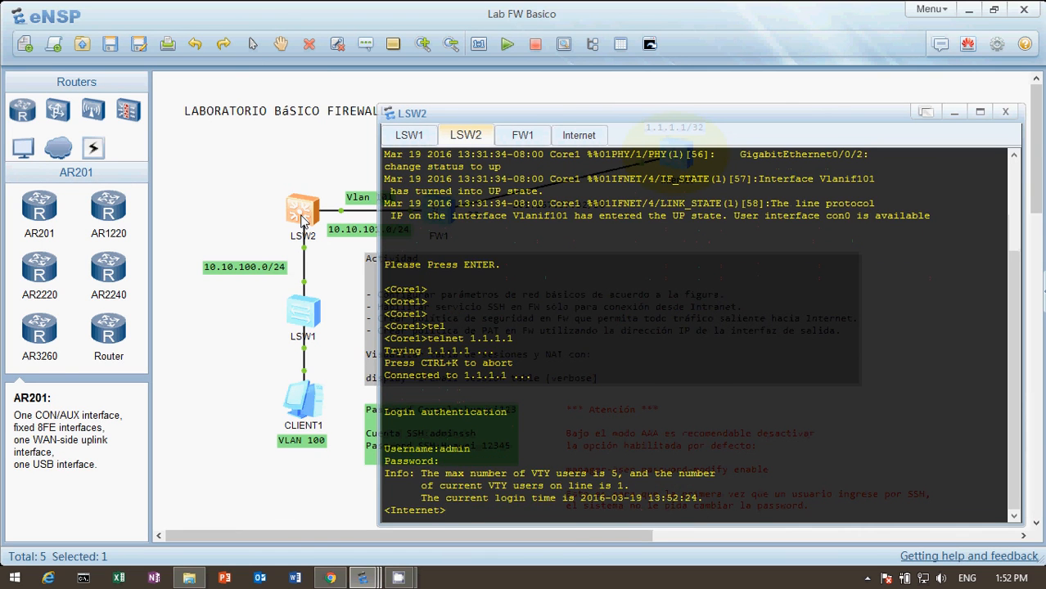
{"action": "key", "text": "Return"}
{"action": "key", "text": "Return"}
{"action": "key", "text": "Return"}
{"action": "key", "text": "Return"}
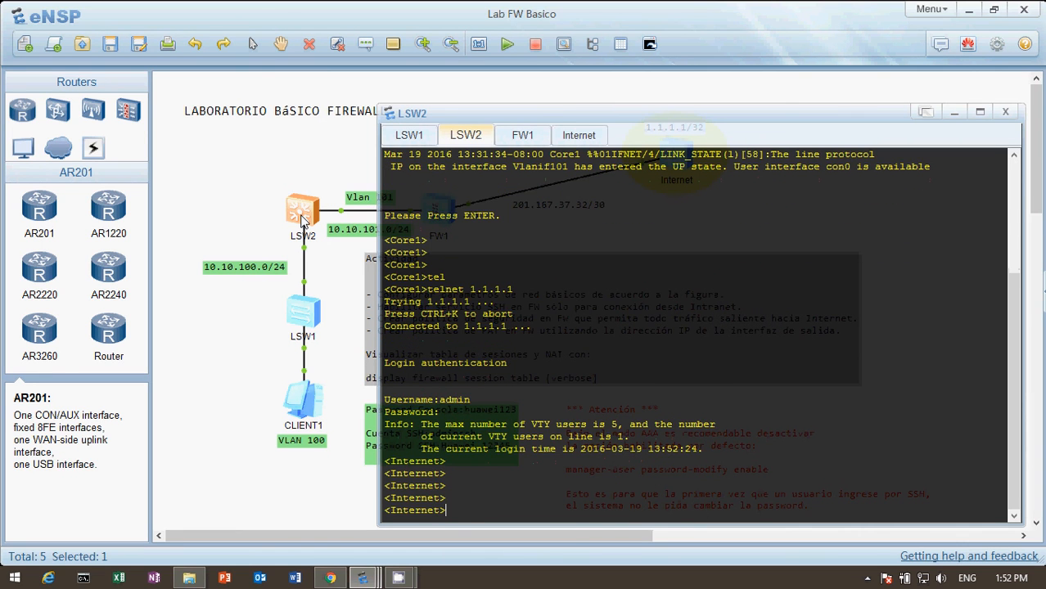
Step: Run display firewall session table on FW1 and examine the Telnet session's translated source address and port
{"action": "left_click", "coordinate": [226, 160]}
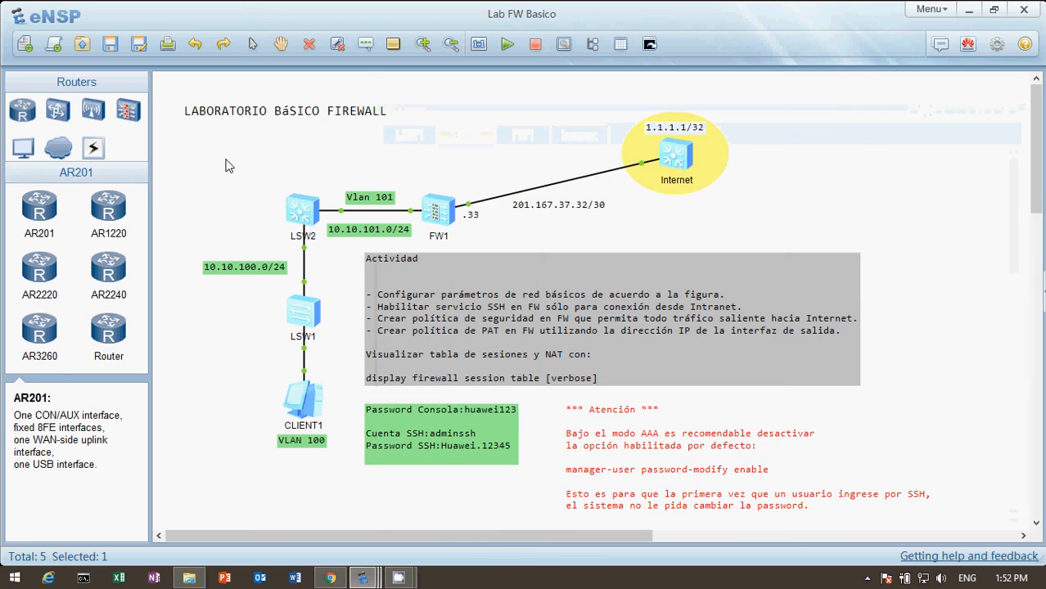
{"action": "double_click", "coordinate": [440, 214]}
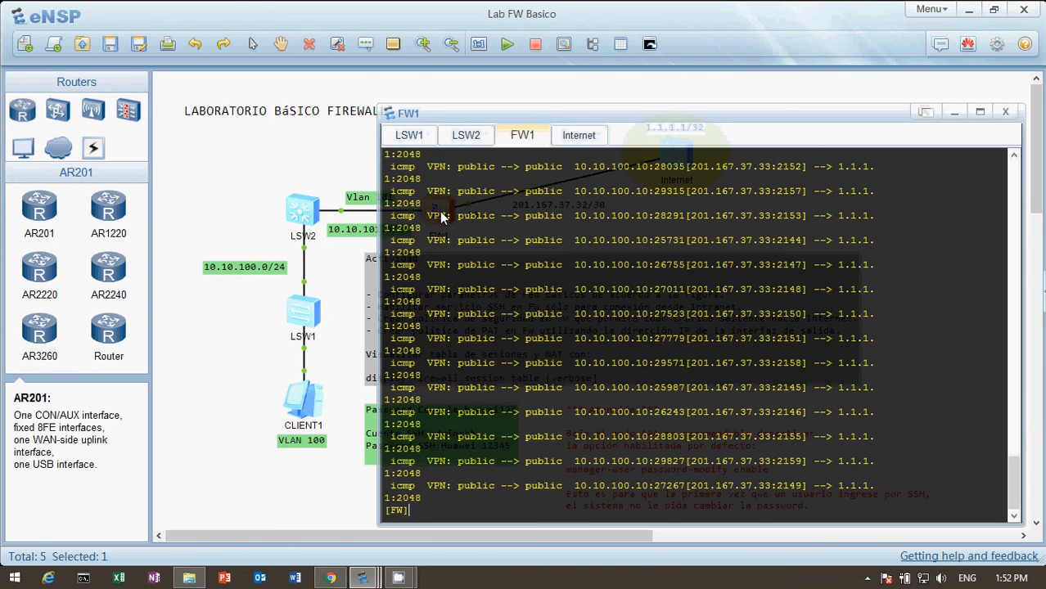
{"action": "type", "text": "display firewall session table"}
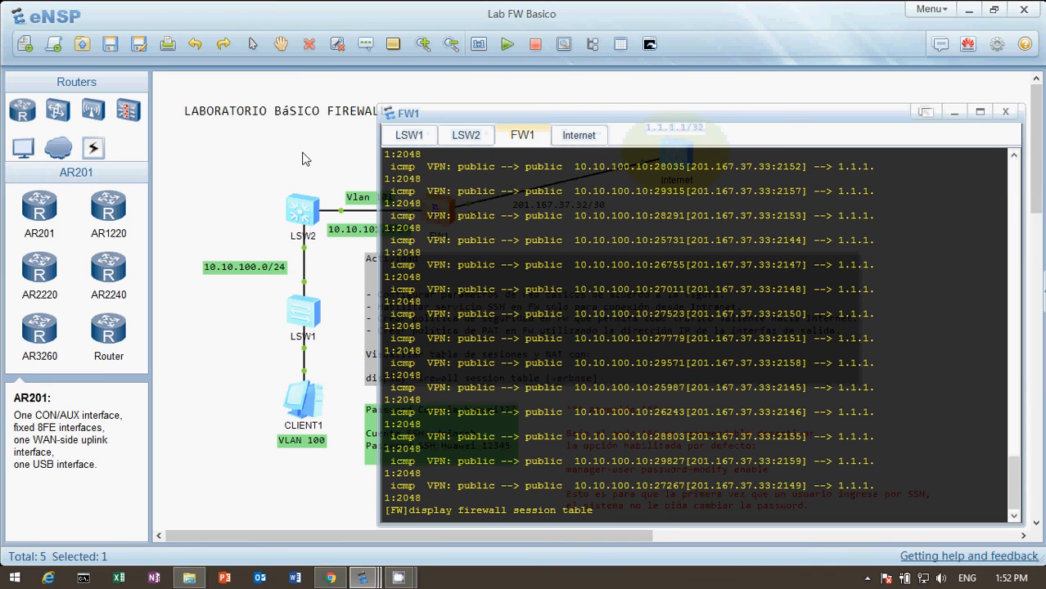
{"action": "key", "text": "Return"}
{"action": "key", "text": "Return"}
{"action": "key", "text": "Return"}
{"action": "key", "text": "Return"}
{"action": "key", "text": "Return"}
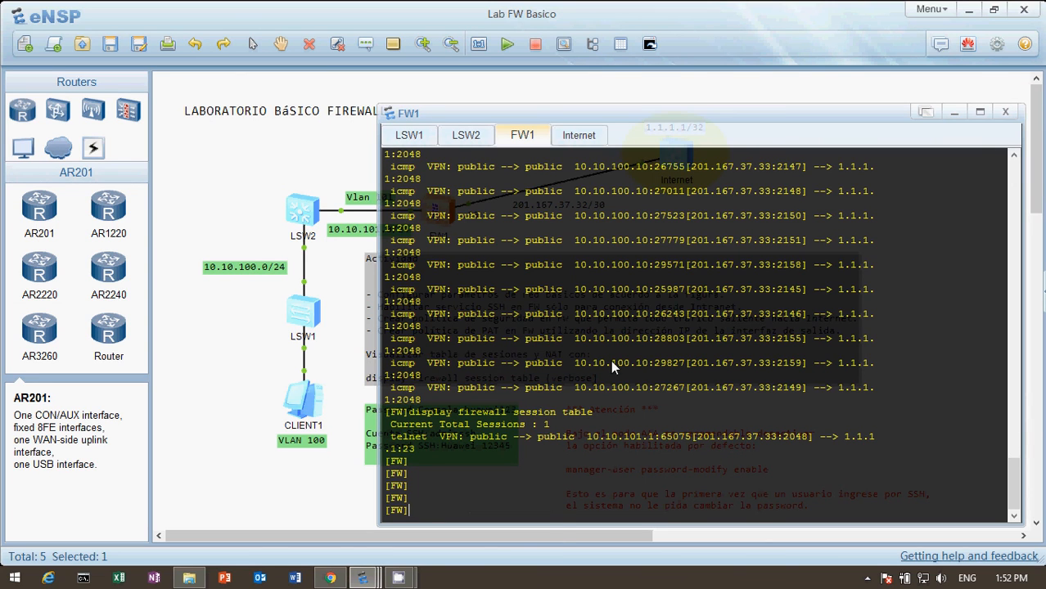
{"action": "left_click", "coordinate": [697, 437]}
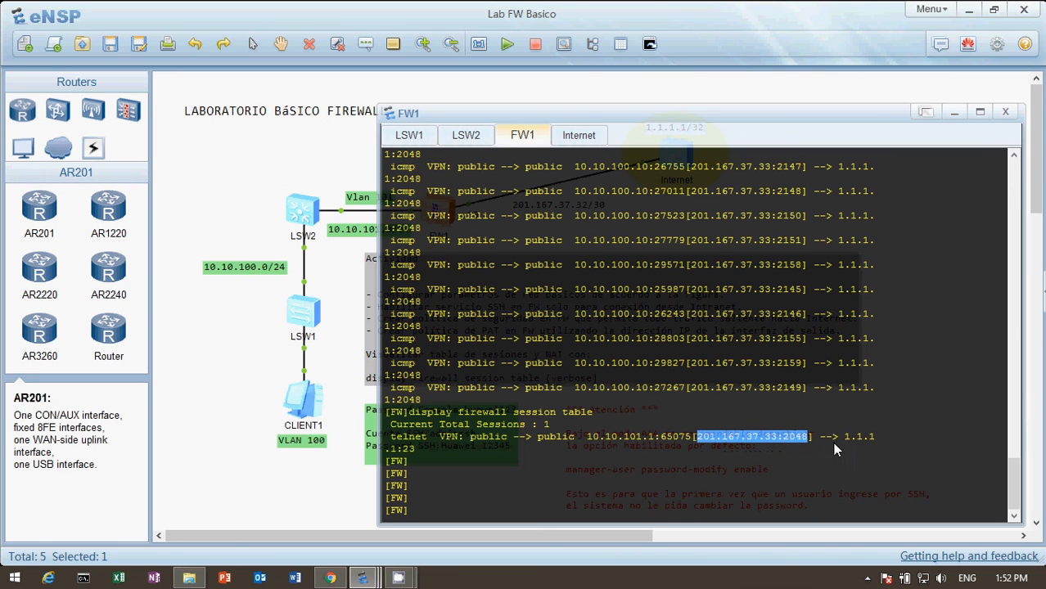
{"action": "left_click", "coordinate": [473, 455]}
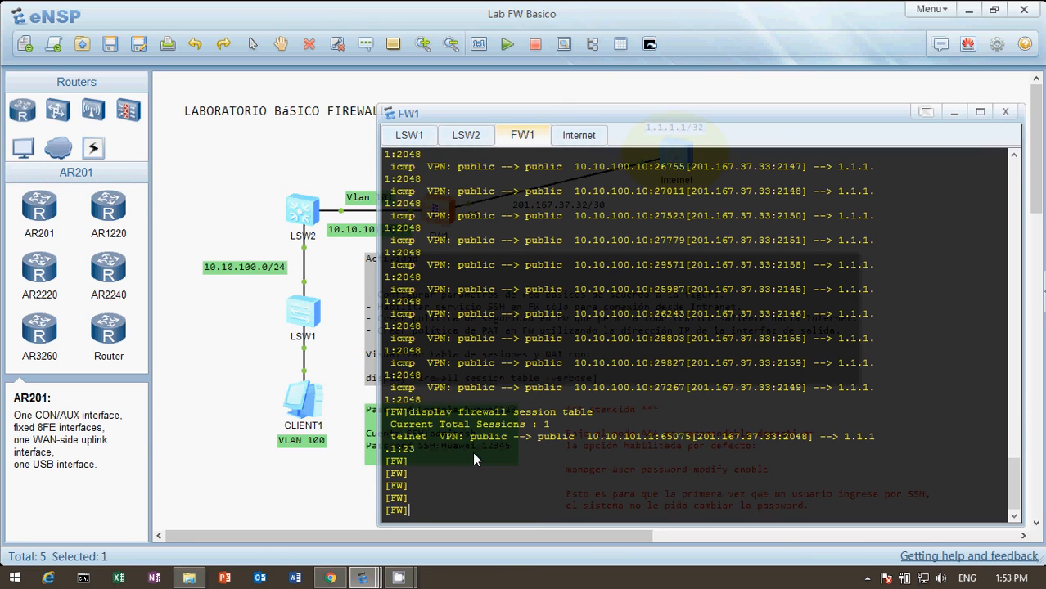
Step: Run display firewall session table verbose on FW1 to examine the Telnet session's zones, interface, packet counts and policy name
{"action": "key", "text": "Up"}
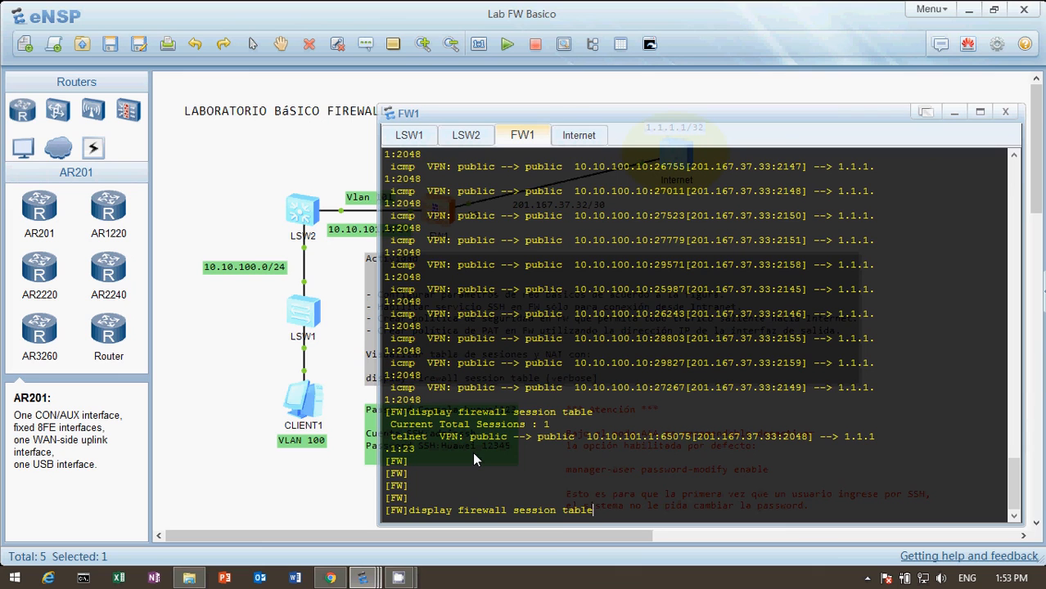
{"action": "type", "text": "ve"}
{"action": "key", "text": "Tab"}
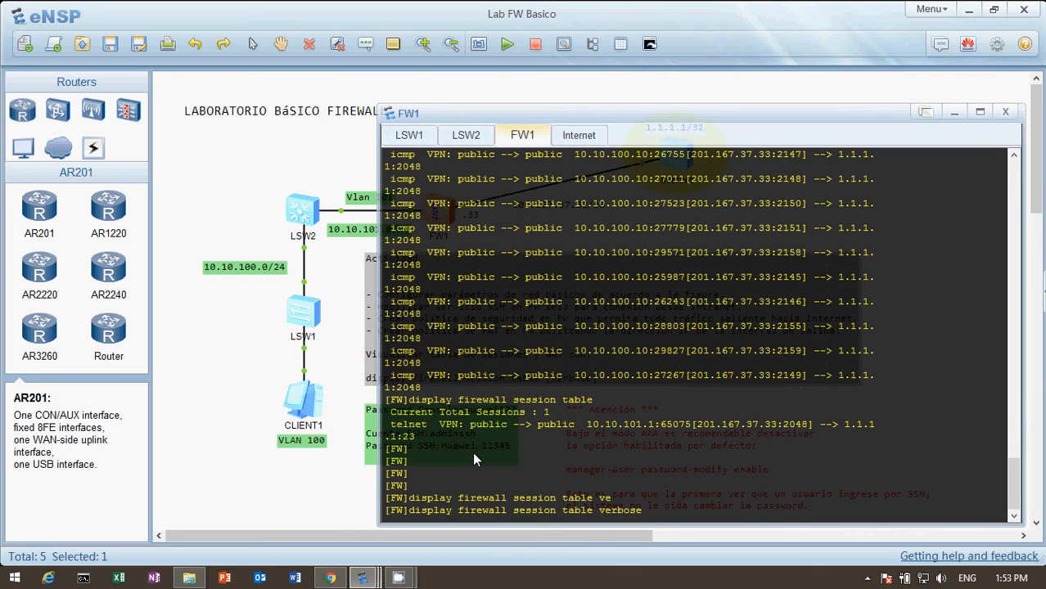
{"action": "key", "text": "Return"}
{"action": "key", "text": "Return"}
{"action": "key", "text": "Return"}
{"action": "key", "text": "Return"}
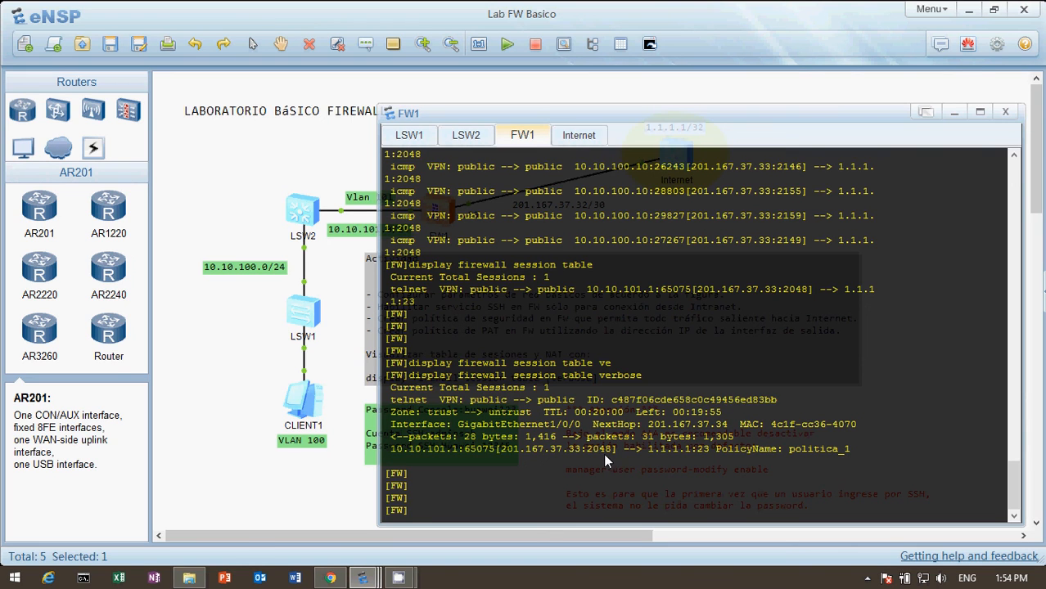
Step: List the available options of the display firewall command on FW1 with the context help
{"action": "type", "text": "dis"}
{"action": "key", "text": "Tab"}
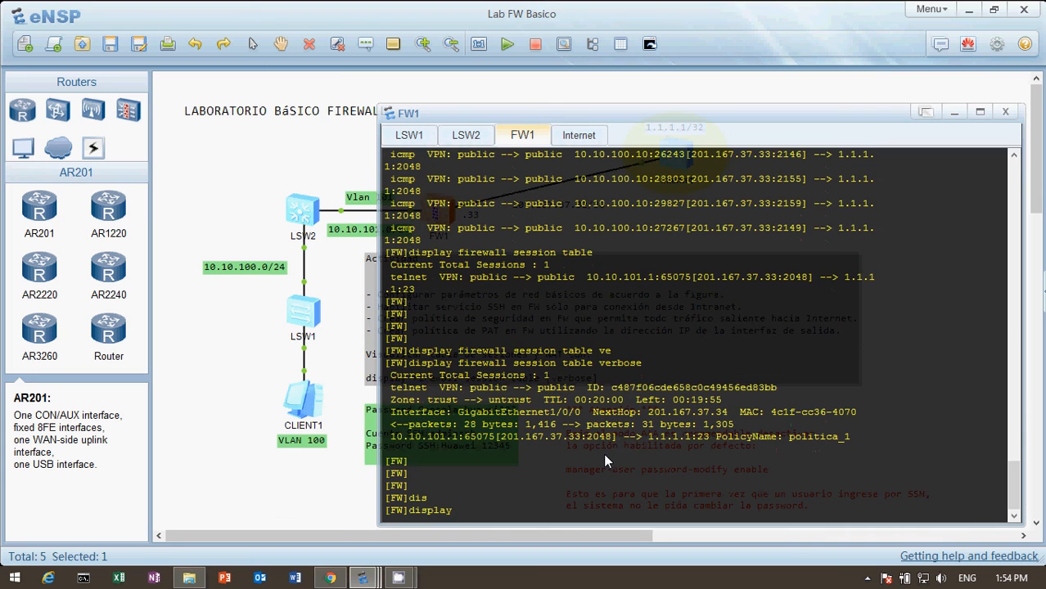
{"action": "type", "text": "fi"}
{"action": "key", "text": "Tab"}
{"action": "type", "text": "'"}
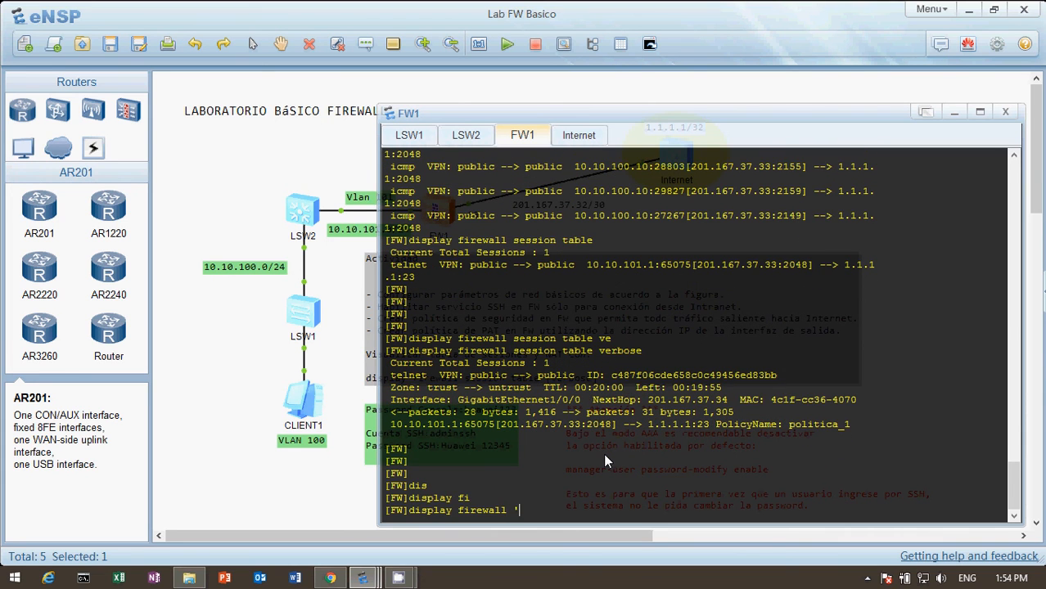
{"action": "key", "text": "BackSpace"}
{"action": "type", "text": "?"}
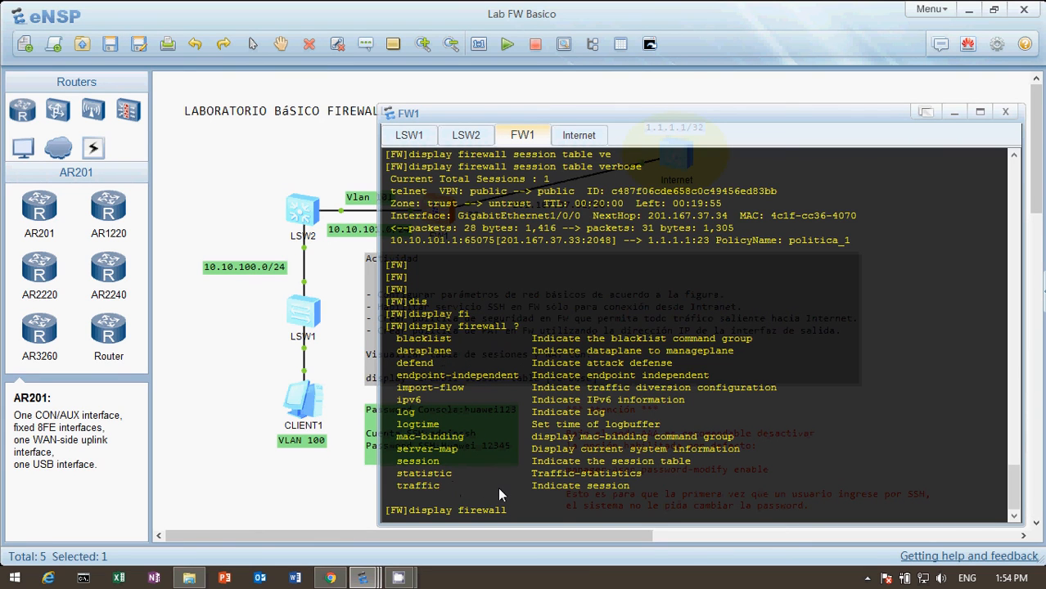
{"action": "type", "text": " tr"}
Step: Look up the help options of display firewall traffic and its topn-ip option, discard the unfinished command and return to the topology
{"action": "key", "text": "Tab"}
{"action": "type", "text": "?"}
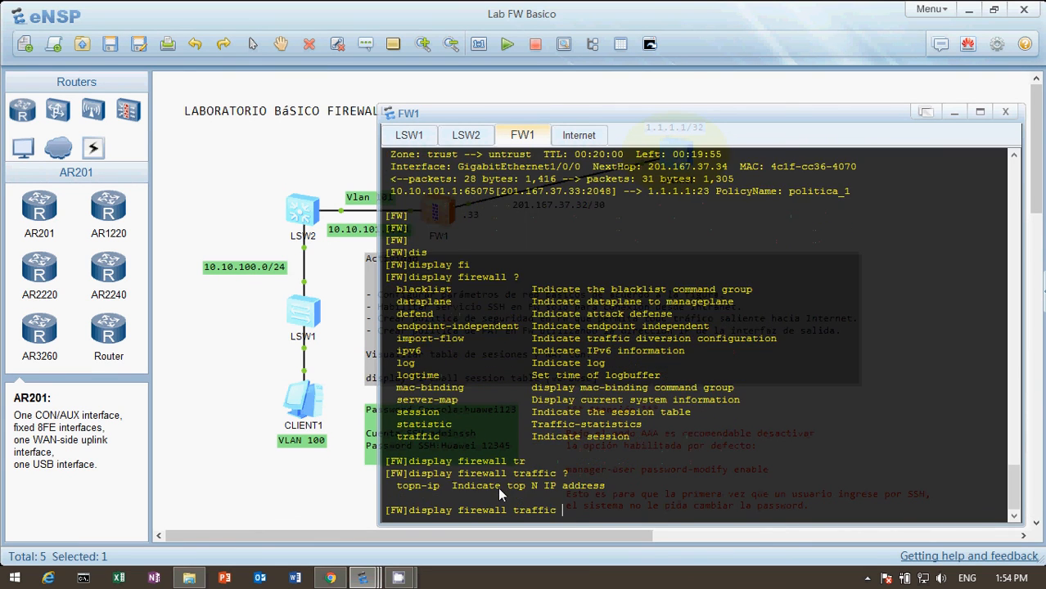
{"action": "type", "text": "to"}
{"action": "key", "text": "Tab"}
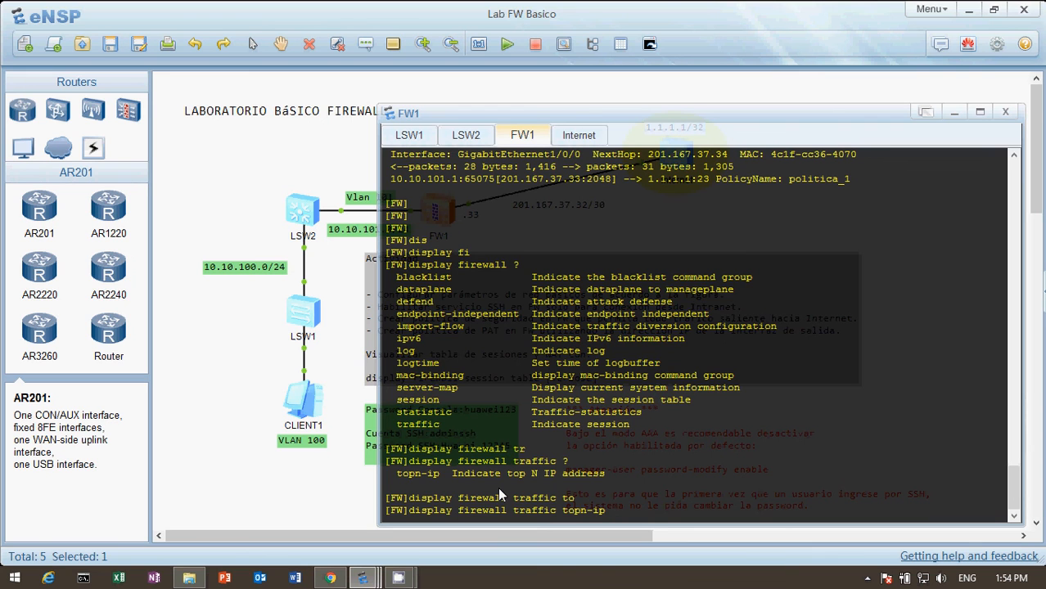
{"action": "type", "text": "?"}
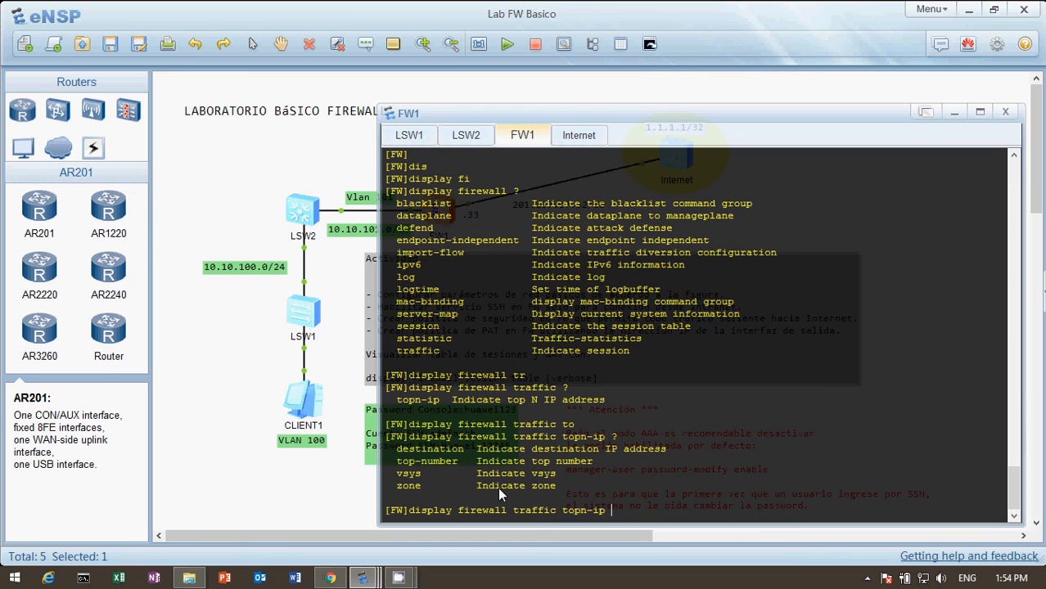
{"action": "key", "text": "BackSpace"}
{"action": "key", "text": "BackSpace"}
{"action": "key", "text": "BackSpace"}
{"action": "key", "text": "BackSpace"}
{"action": "key", "text": "BackSpace"}
{"action": "key", "text": "BackSpace"}
{"action": "key", "text": "BackSpace"}
{"action": "key", "text": "BackSpace"}
{"action": "key", "text": "BackSpace"}
{"action": "key", "text": "BackSpace"}
{"action": "key", "text": "BackSpace"}
{"action": "key", "text": "BackSpace"}
{"action": "key", "text": "BackSpace"}
{"action": "key", "text": "BackSpace"}
{"action": "key", "text": "BackSpace"}
{"action": "key", "text": "BackSpace"}
{"action": "key", "text": "BackSpace"}
{"action": "key", "text": "BackSpace"}
{"action": "key", "text": "BackSpace"}
{"action": "key", "text": "BackSpace"}
{"action": "key", "text": "BackSpace"}
{"action": "key", "text": "BackSpace"}
{"action": "key", "text": "BackSpace"}
{"action": "key", "text": "BackSpace"}
{"action": "key", "text": "BackSpace"}
{"action": "key", "text": "BackSpace"}
{"action": "key", "text": "BackSpace"}
{"action": "key", "text": "BackSpace"}
{"action": "key", "text": "BackSpace"}
{"action": "key", "text": "BackSpace"}
{"action": "key", "text": "BackSpace"}
{"action": "key", "text": "Return"}
{"action": "key", "text": "Return"}
{"action": "key", "text": "Return"}
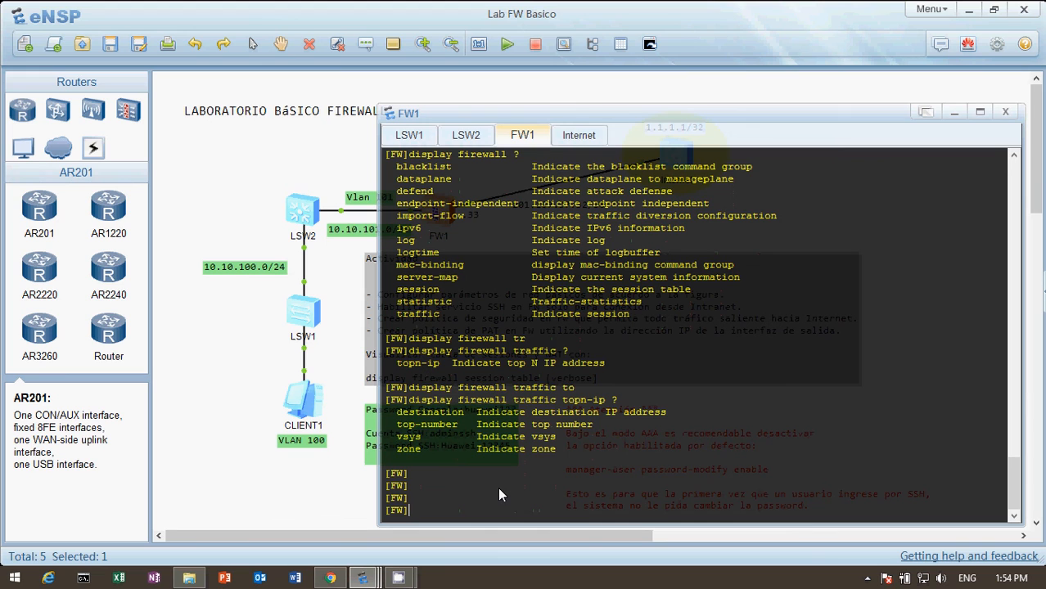
{"action": "left_click", "coordinate": [272, 175]}
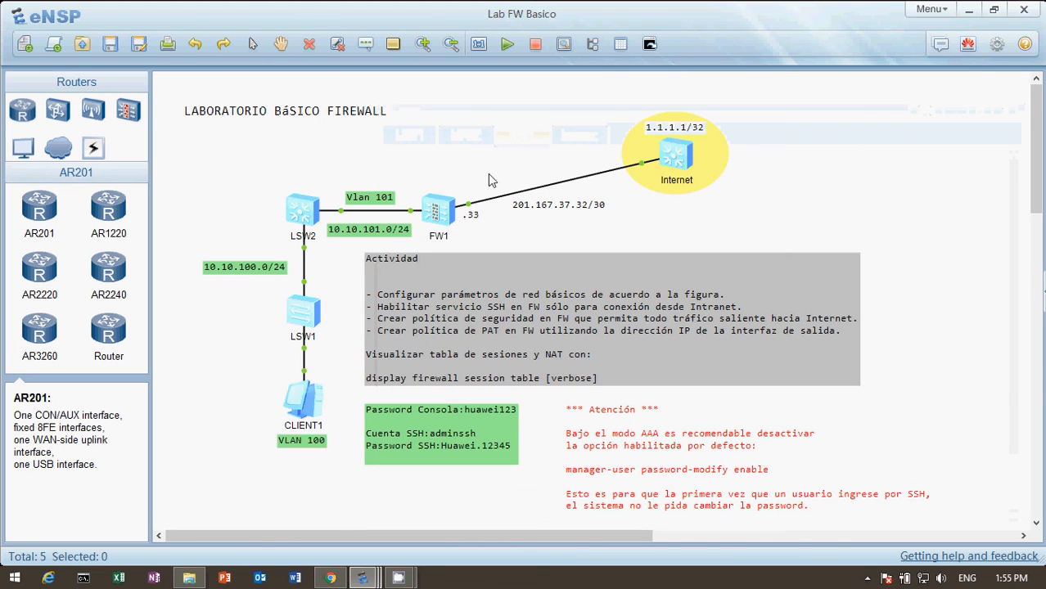